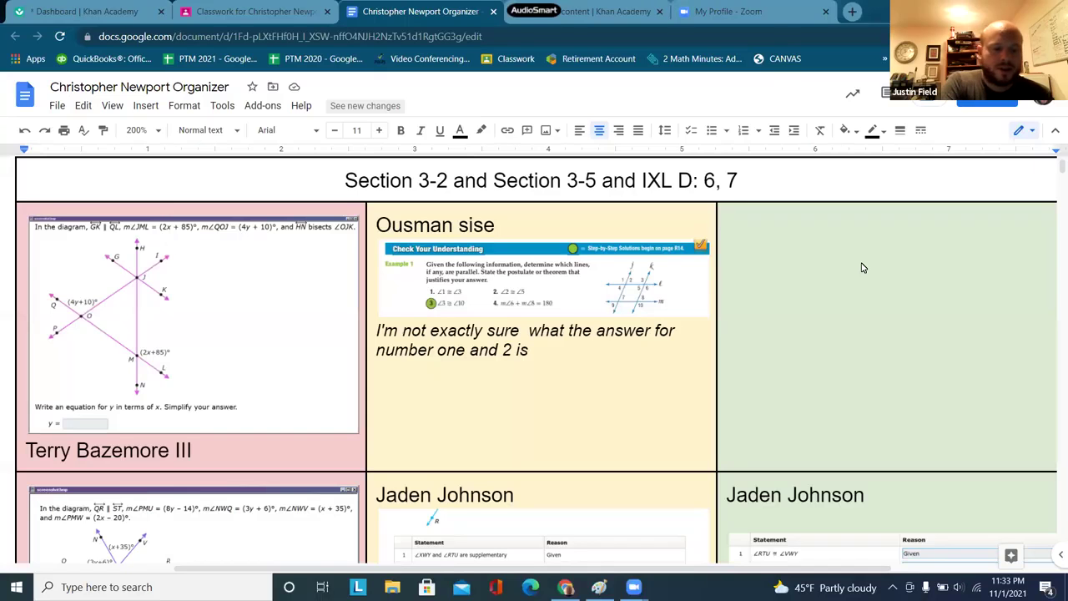
# - Turn up the system volume
pyautogui.press('XF86AudioRaiseVolume')
pyautogui.press('XF86AudioRaiseVolume')
pyautogui.press('XF86AudioRaiseVolume')
pyautogui.press('XF86AudioRaiseVolume')
pyautogui.press('XF86AudioRaiseVolume')
pyautogui.press('XF86AudioRaiseVolume')
pyautogui.press('XF86AudioRaiseVolume')
pyautogui.press('XF86AudioRaiseVolume')
pyautogui.press('XF86AudioRaiseVolume')
pyautogui.press('XF86AudioRaiseVolume')
pyautogui.press('XF86AudioRaiseVolume')
pyautogui.press('XF86AudioRaiseVolume')
pyautogui.press('XF86AudioRaiseVolume')
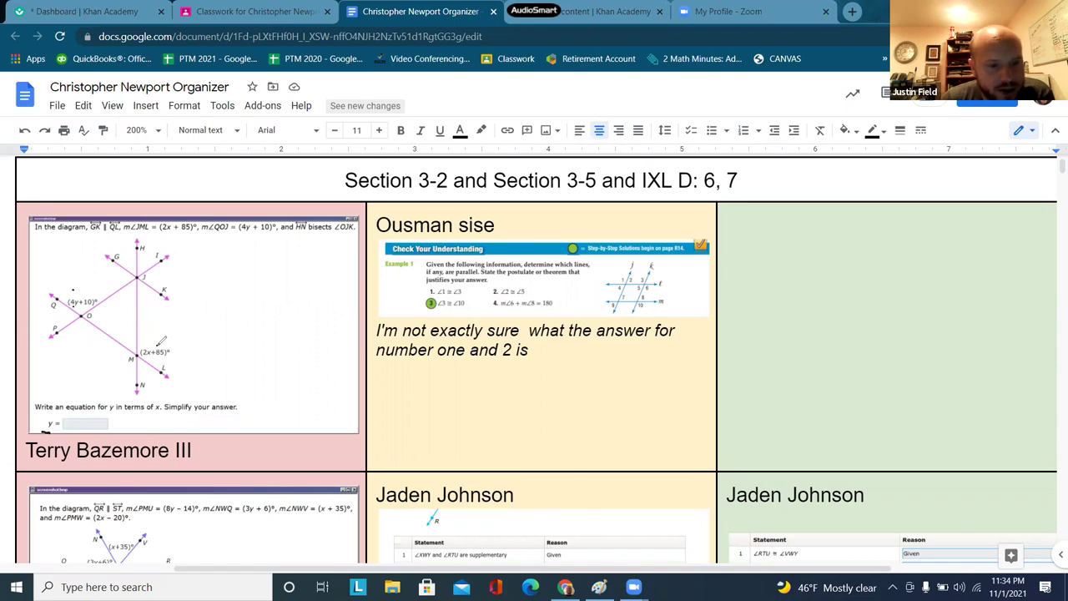
# - Circle the (4y+10)° and (2x+85)° labels in black ink, undoing the stray letters and thick stroke
pyautogui.moveTo(77, 285)
pyautogui.mouseDown()
pyautogui.moveTo(65, 309)
pyautogui.moveTo(93, 282)
pyautogui.moveTo(79, 286)
pyautogui.mouseUp()
pyautogui.moveTo(159, 341)
pyautogui.mouseDown()
pyautogui.moveTo(142, 343)
pyautogui.moveTo(165, 360)
pyautogui.moveTo(176, 336)
pyautogui.mouseUp()
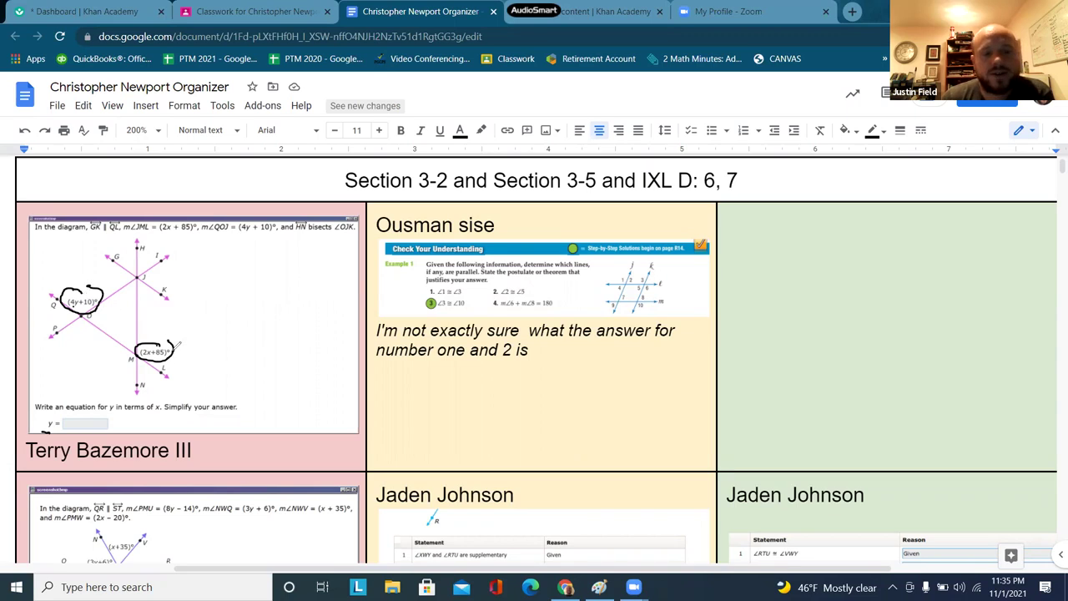
pyautogui.moveTo(196, 333); pyautogui.dragTo(192, 341)
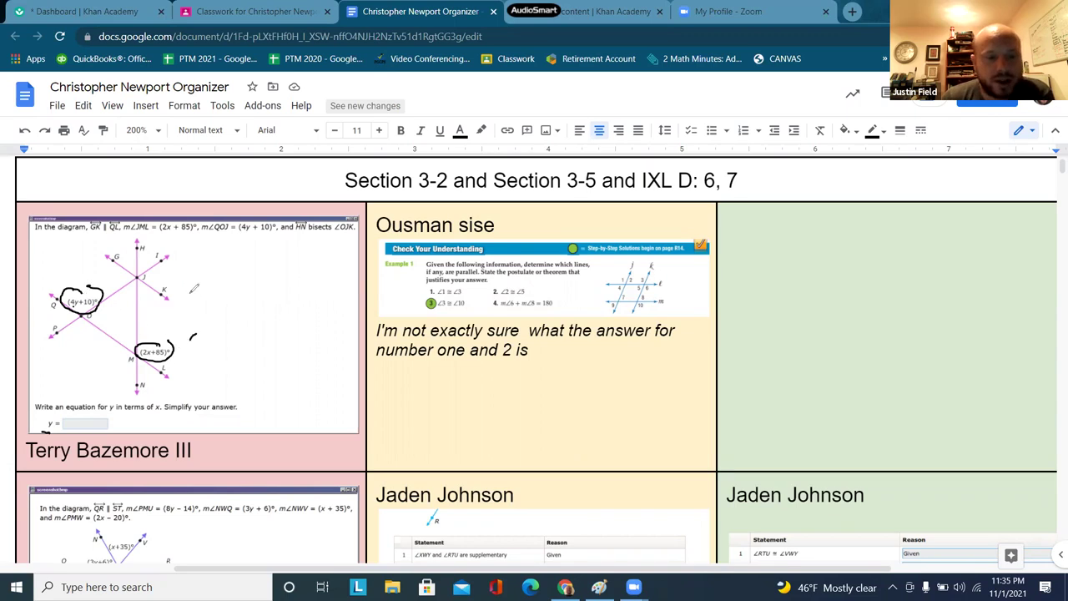
pyautogui.moveTo(191, 284)
pyautogui.mouseDown()
pyautogui.moveTo(183, 299)
pyautogui.moveTo(197, 300)
pyautogui.mouseUp()
pyautogui.moveTo(225, 278)
pyautogui.mouseDown()
pyautogui.moveTo(215, 289)
pyautogui.moveTo(241, 292)
pyautogui.moveTo(237, 299)
pyautogui.mouseUp()
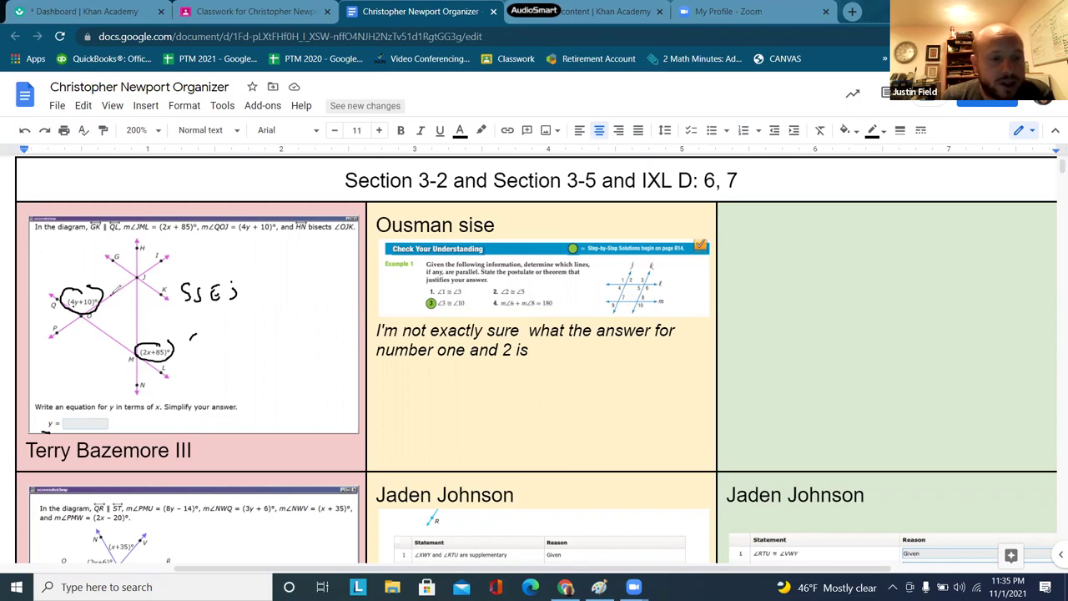
pyautogui.moveTo(116, 287)
pyautogui.mouseDown()
pyautogui.moveTo(109, 295)
pyautogui.moveTo(127, 284)
pyautogui.moveTo(136, 317)
pyautogui.mouseUp()
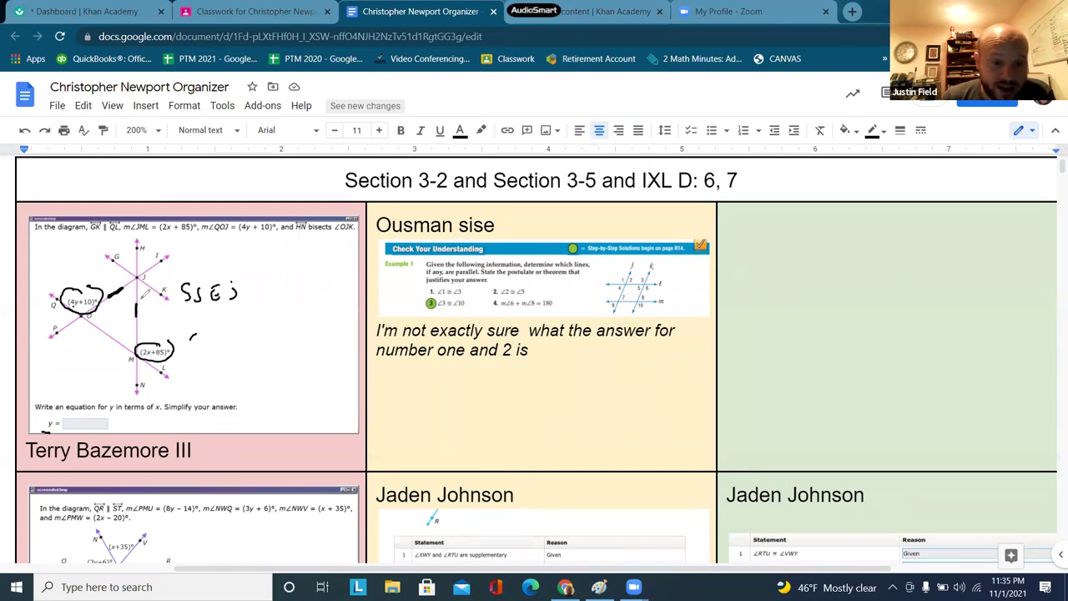
pyautogui.hotkey('ctrl', 'z')
pyautogui.hotkey('ctrl', 'z')
pyautogui.hotkey('ctrl', 'z')
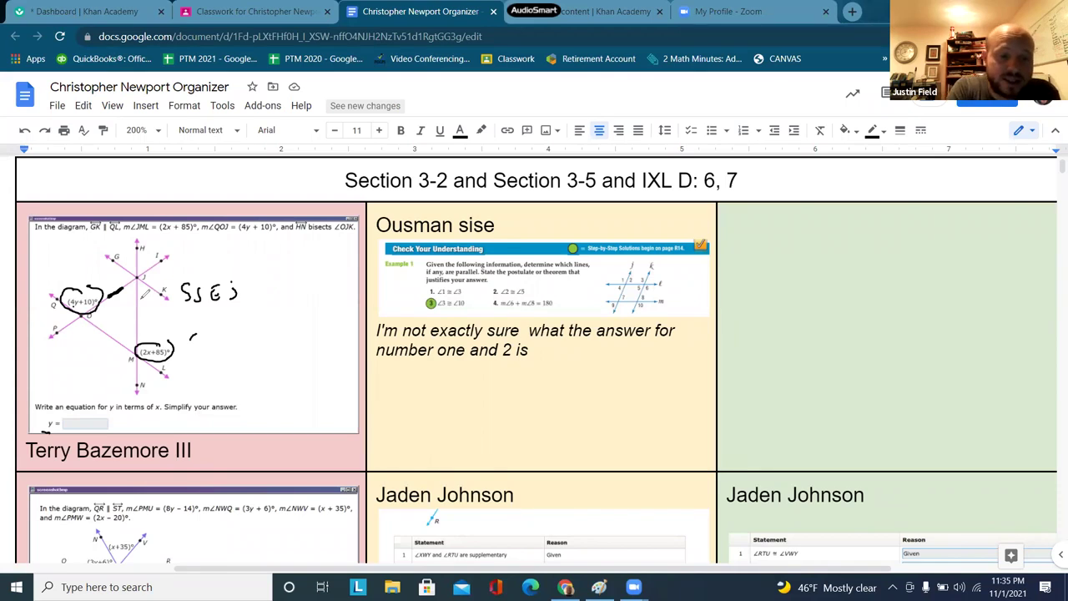
pyautogui.hotkey('ctrl', 'z')
pyautogui.hotkey('ctrl', 'z')
pyautogui.hotkey('ctrl', 'z')
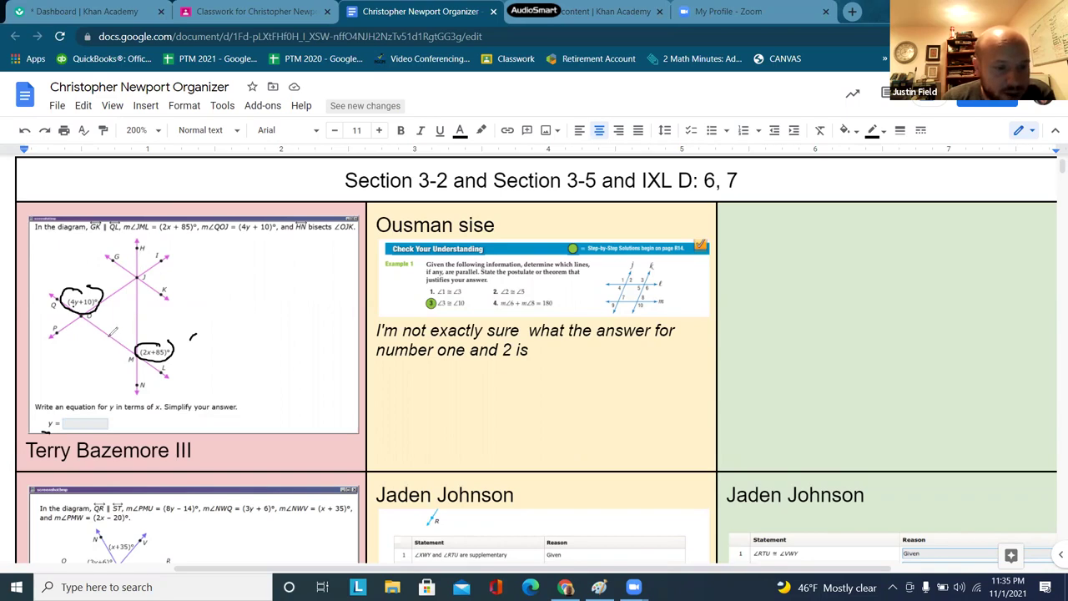
# - Add black ink arcs at the angles at J and just below it, and underline HN in the question
pyautogui.moveTo(106, 327); pyautogui.dragTo(110, 337)
pyautogui.moveTo(125, 262); pyautogui.dragTo(126, 276)
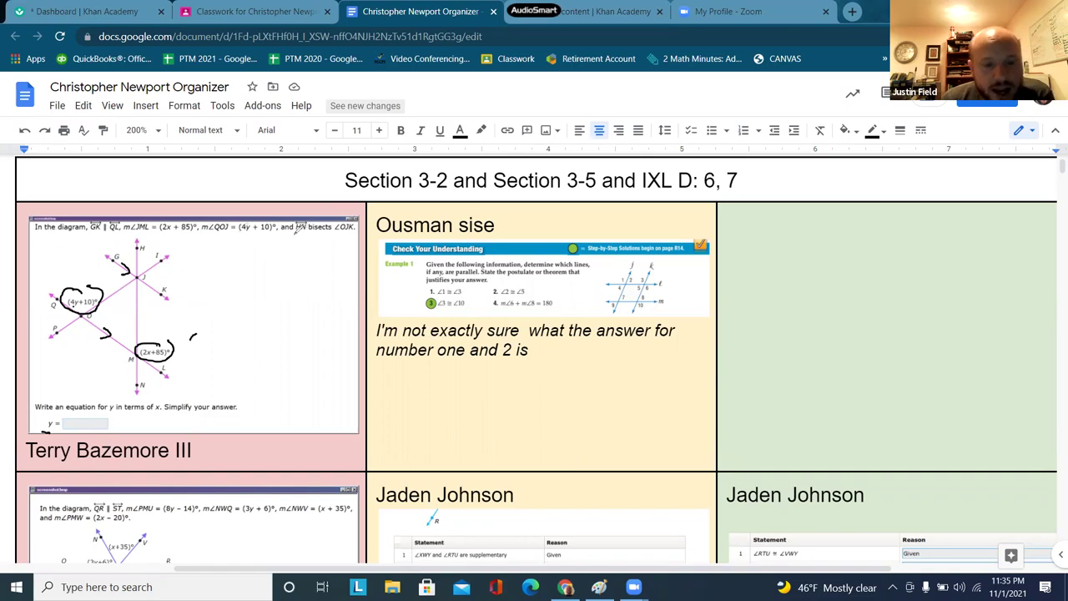
pyautogui.moveTo(296, 237); pyautogui.dragTo(307, 236)
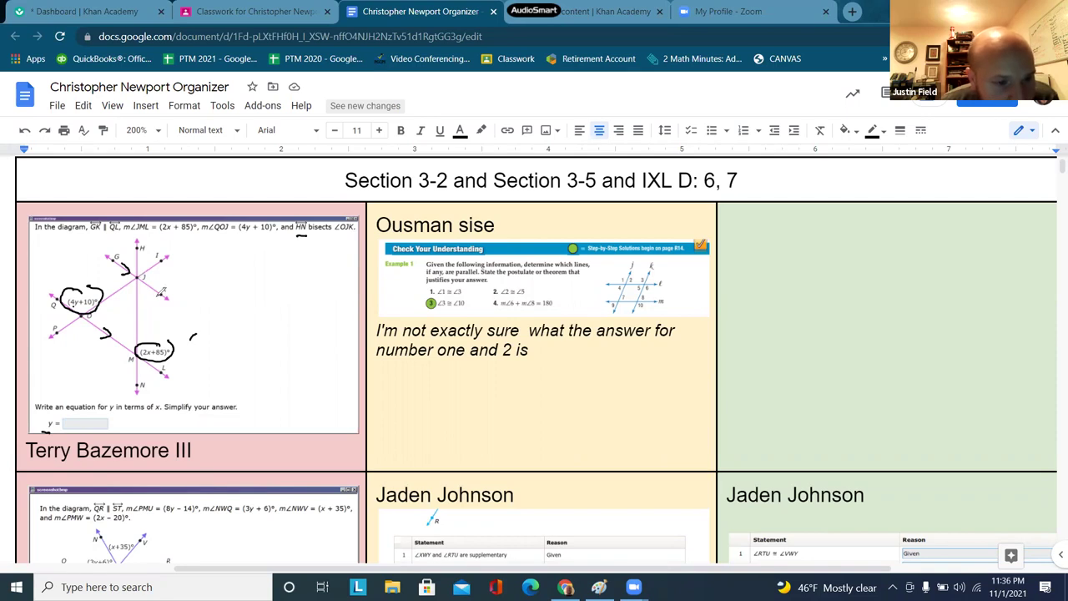
pyautogui.moveTo(128, 280); pyautogui.dragTo(147, 290)
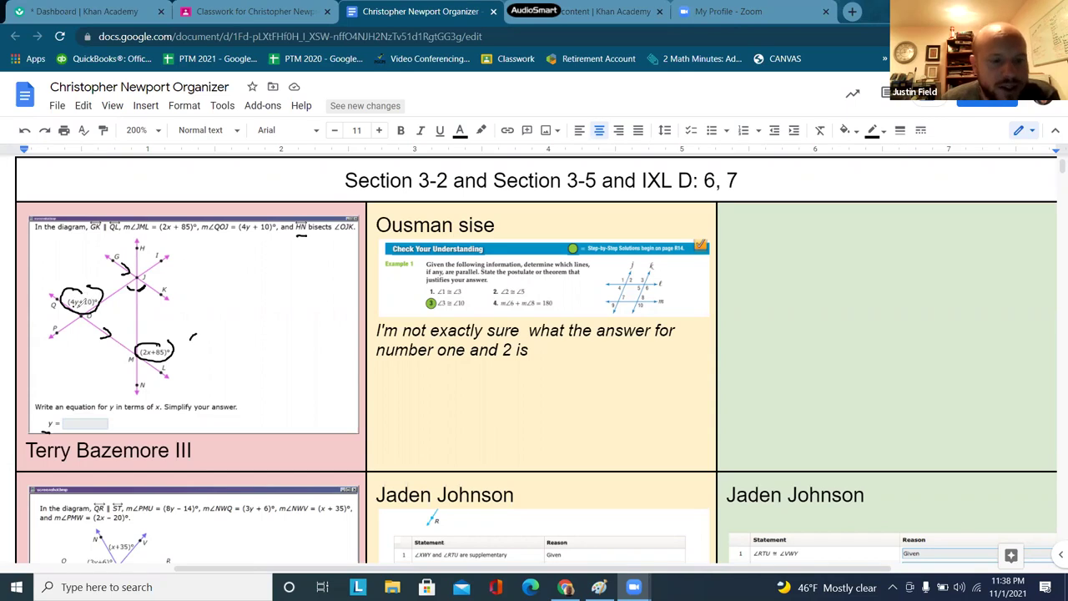
# - Underline (4y+10)° and write 4y+10 below J in red, then circle (2x+85)° in green with 85 beside it
pyautogui.moveTo(75, 308); pyautogui.dragTo(147, 285)
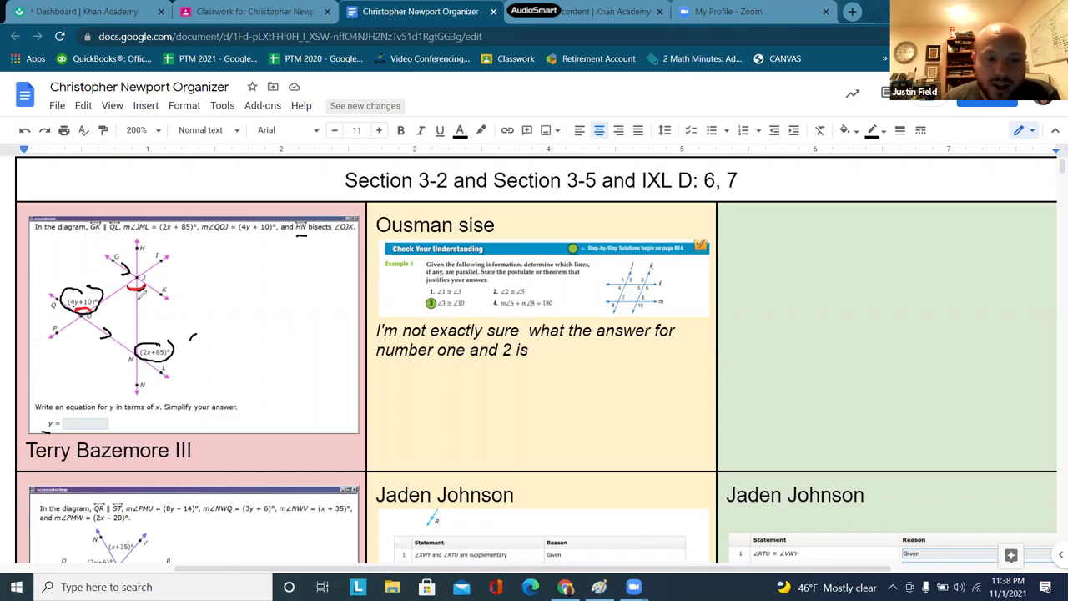
pyautogui.moveTo(139, 298)
pyautogui.mouseDown()
pyautogui.moveTo(156, 300)
pyautogui.moveTo(148, 317)
pyautogui.moveTo(166, 305)
pyautogui.mouseUp()
pyautogui.moveTo(161, 298); pyautogui.dragTo(170, 310)
pyautogui.moveTo(180, 298); pyautogui.dragTo(179, 299)
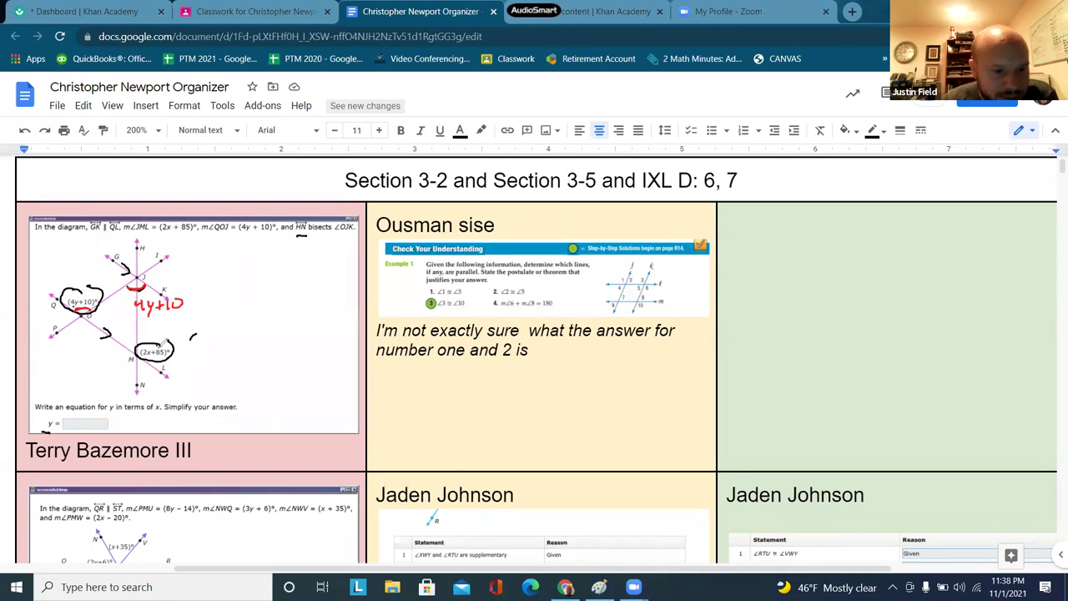
pyautogui.moveTo(152, 338)
pyautogui.mouseDown()
pyautogui.moveTo(136, 354)
pyautogui.moveTo(163, 361)
pyautogui.moveTo(173, 343)
pyautogui.moveTo(147, 339)
pyautogui.mouseUp()
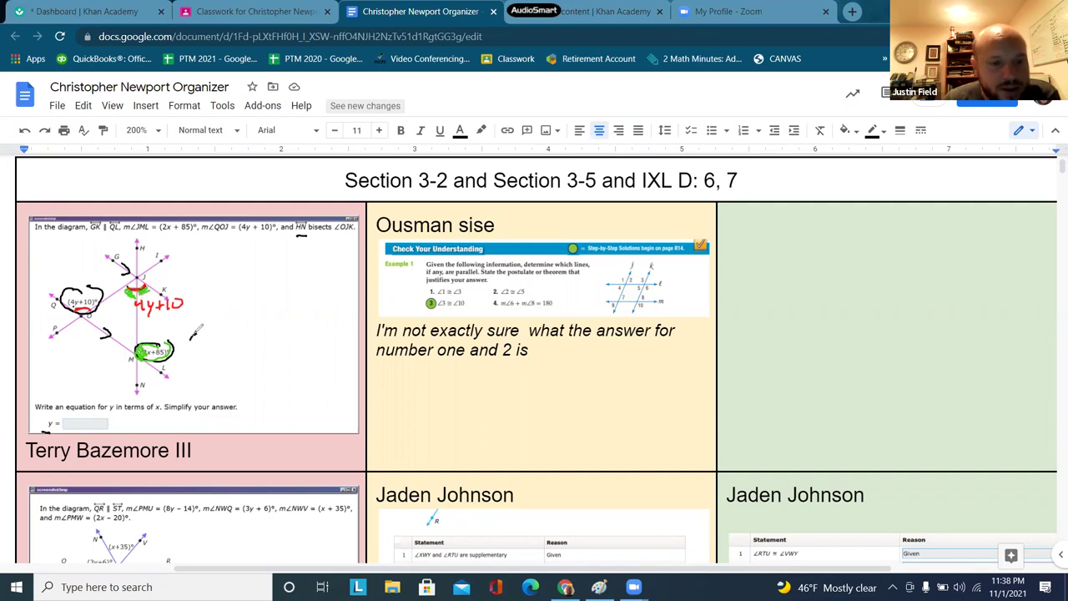
pyautogui.moveTo(195, 331); pyautogui.dragTo(214, 332)
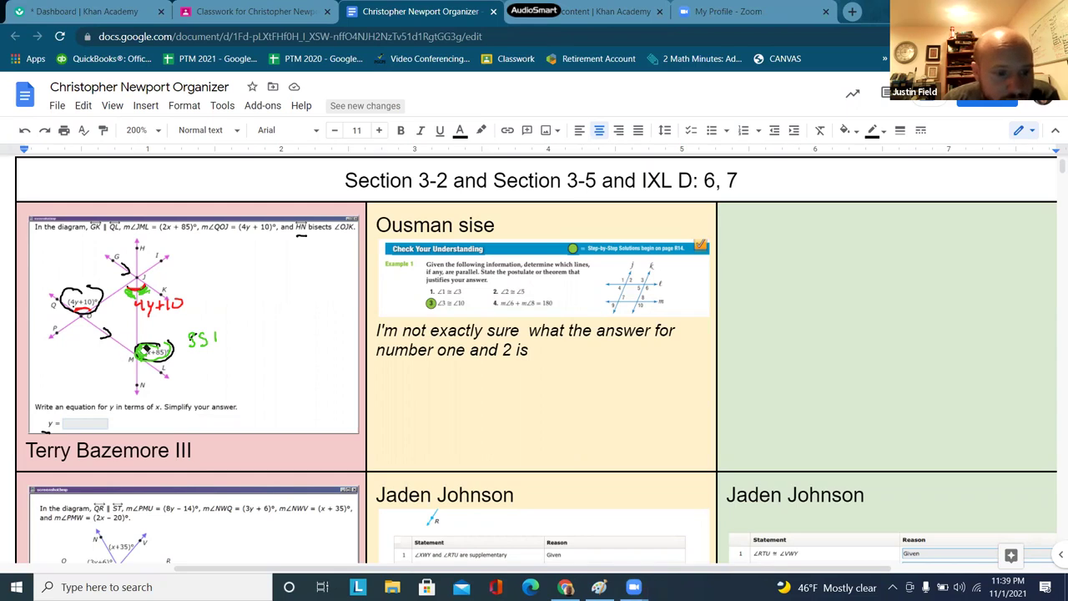
# - Erase the green circle around (2x+85)° and go back to drawing with the green pen
pyautogui.click(144, 349)
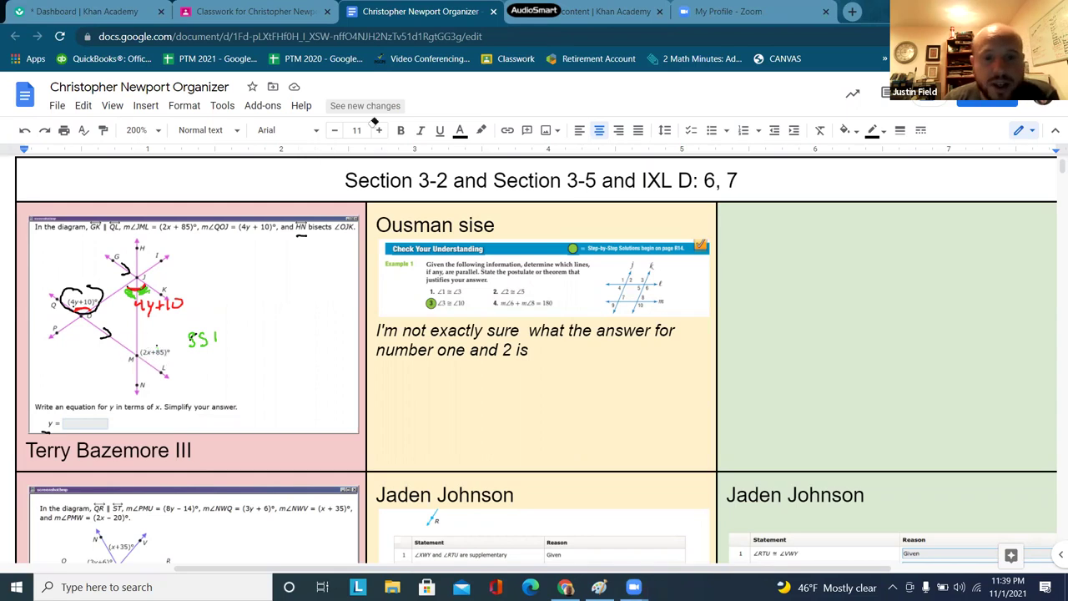
pyautogui.press('p')
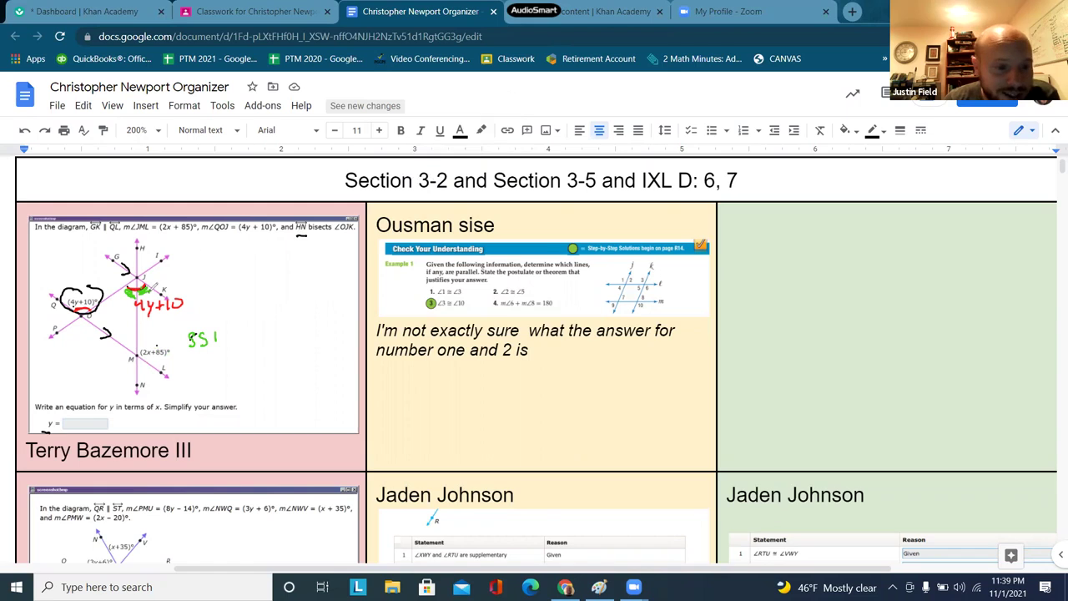
pyautogui.moveTo(171, 276); pyautogui.dragTo(152, 292)
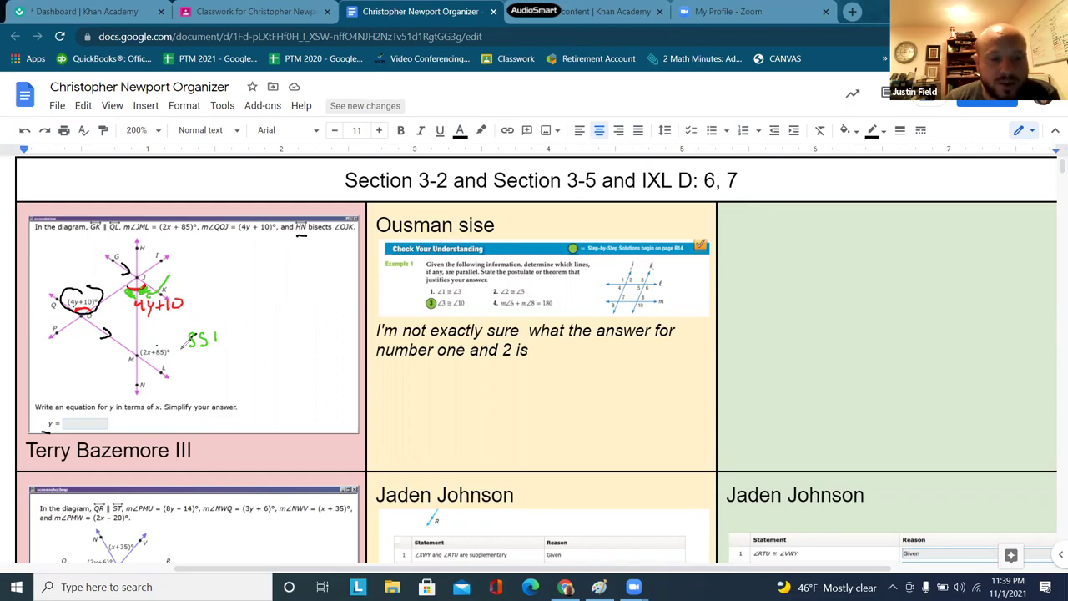
# - Handwrite 2(180-(2x+85)) in green beside the diagram's upper lines near J
pyautogui.moveTo(177, 263); pyautogui.dragTo(190, 272)
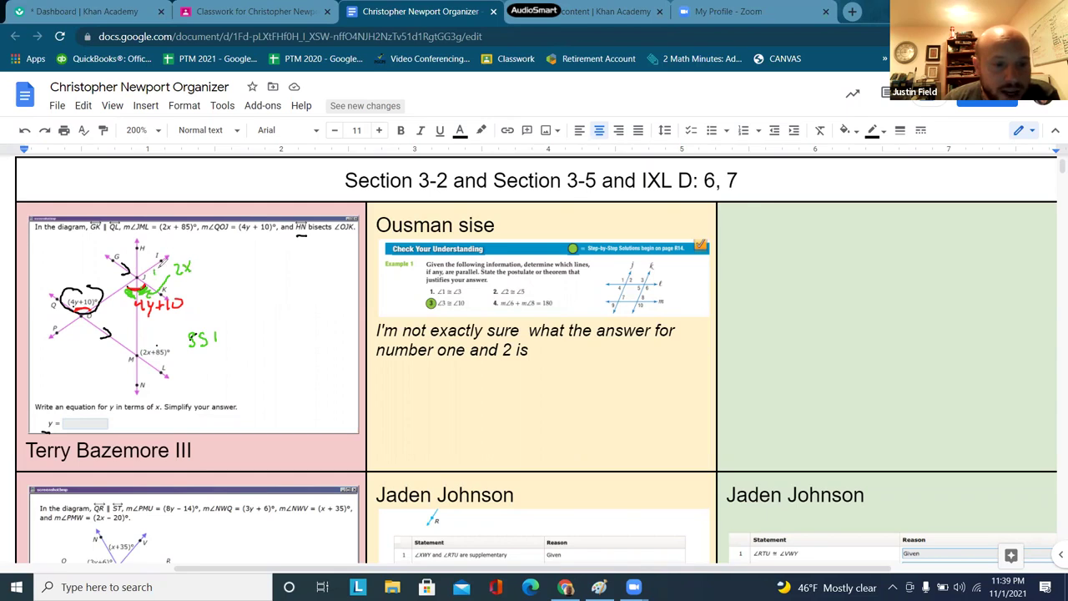
pyautogui.moveTo(158, 260); pyautogui.dragTo(202, 265)
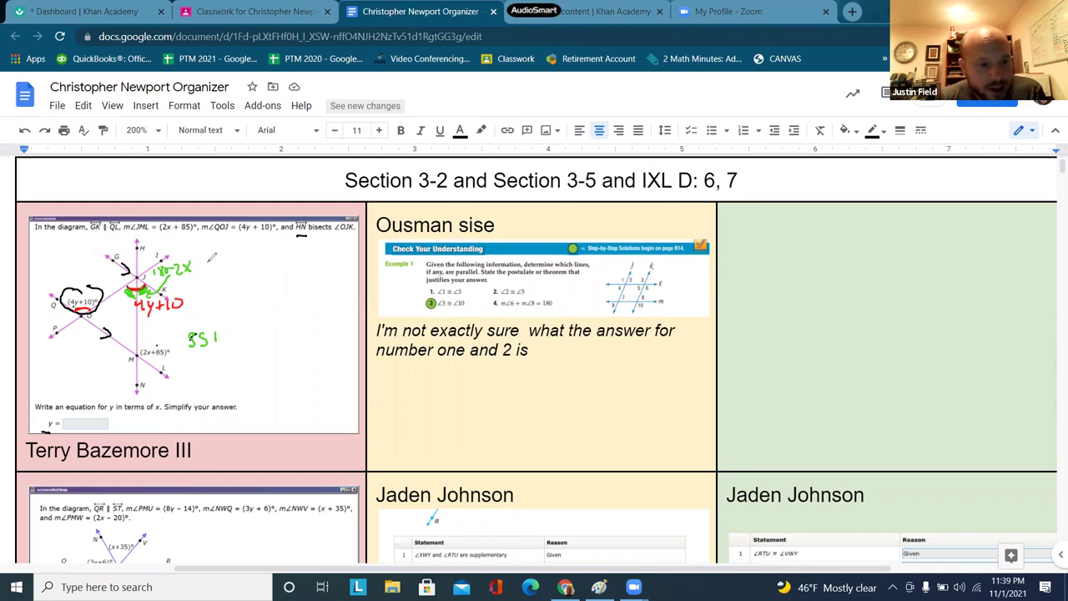
pyautogui.hotkey('ctrl', 'z')
pyautogui.hotkey('ctrl', 'z')
pyautogui.hotkey('ctrl', 'z')
pyautogui.hotkey('ctrl', 'z')
pyautogui.hotkey('ctrl', 'z')
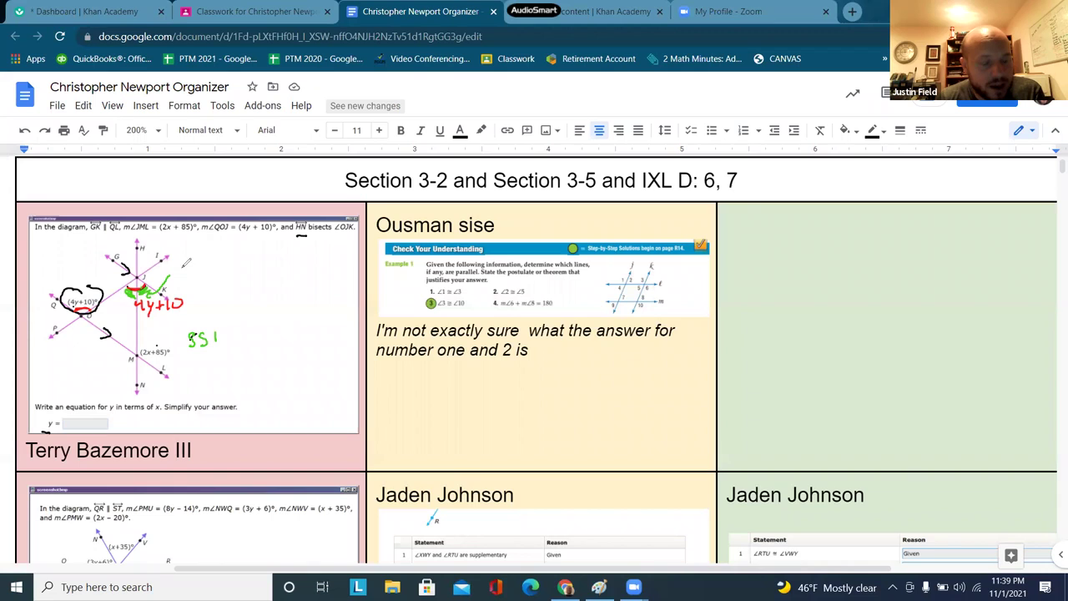
pyautogui.moveTo(194, 262); pyautogui.dragTo(253, 272)
pyautogui.moveTo(254, 261)
pyautogui.mouseDown()
pyautogui.moveTo(245, 273)
pyautogui.moveTo(267, 266)
pyautogui.mouseUp()
pyautogui.moveTo(262, 261)
pyautogui.mouseDown()
pyautogui.moveTo(262, 271)
pyautogui.moveTo(282, 259)
pyautogui.moveTo(307, 275)
pyautogui.mouseUp()
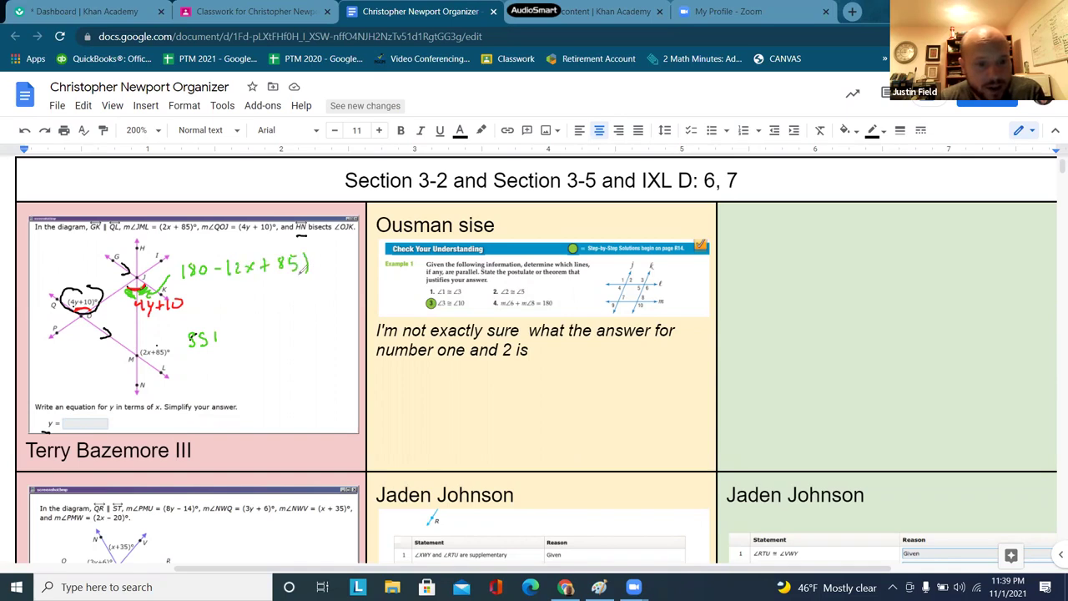
pyautogui.moveTo(230, 252)
pyautogui.mouseDown()
pyautogui.moveTo(226, 272)
pyautogui.moveTo(241, 273)
pyautogui.mouseUp()
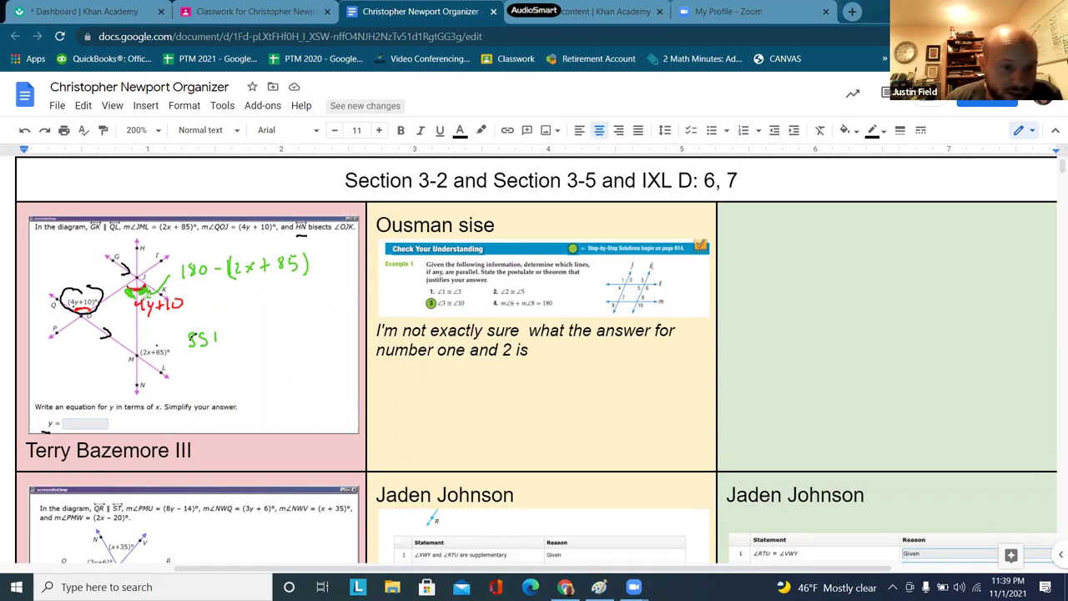
pyautogui.moveTo(183, 255); pyautogui.dragTo(179, 287)
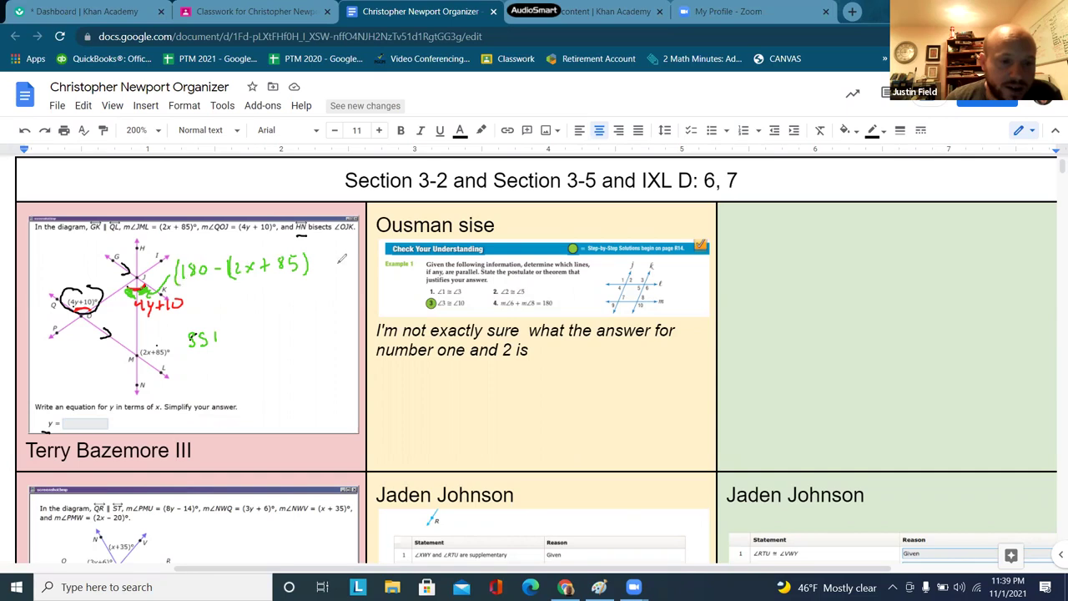
pyautogui.moveTo(311, 250); pyautogui.dragTo(312, 275)
pyautogui.moveTo(167, 265); pyautogui.dragTo(176, 277)
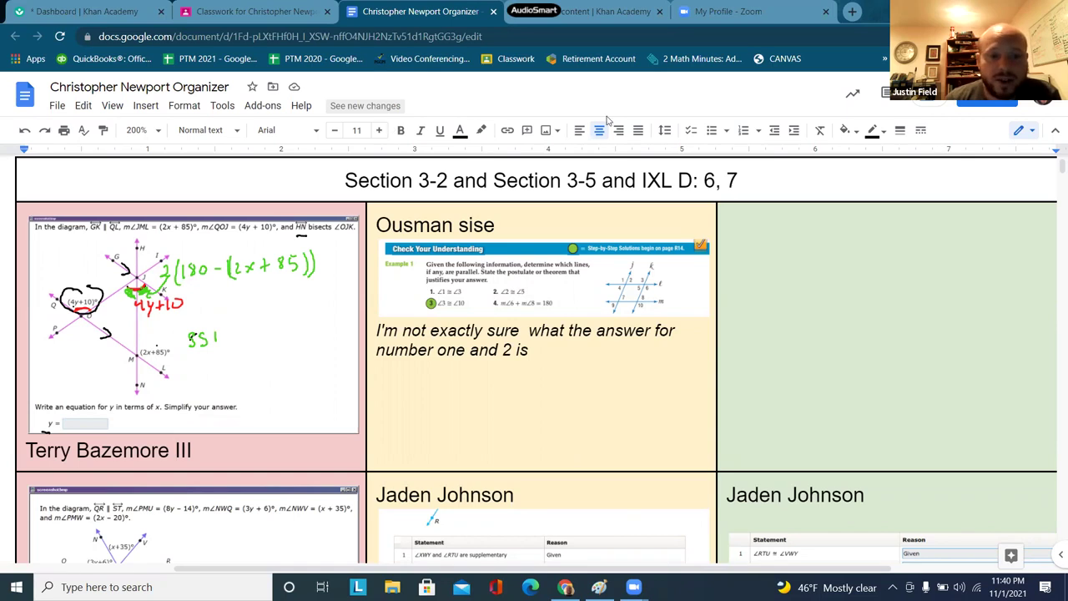
# - Write 4y+10 = 2(180-(2x+85)) in red, with -10 noted under 4y+10
pyautogui.moveTo(245, 294)
pyautogui.mouseDown()
pyautogui.moveTo(241, 305)
pyautogui.moveTo(271, 314)
pyautogui.moveTo(290, 297)
pyautogui.moveTo(323, 312)
pyautogui.moveTo(380, 298)
pyautogui.mouseUp()
pyautogui.moveTo(384, 291); pyautogui.dragTo(384, 299)
pyautogui.moveTo(395, 295); pyautogui.dragTo(426, 302)
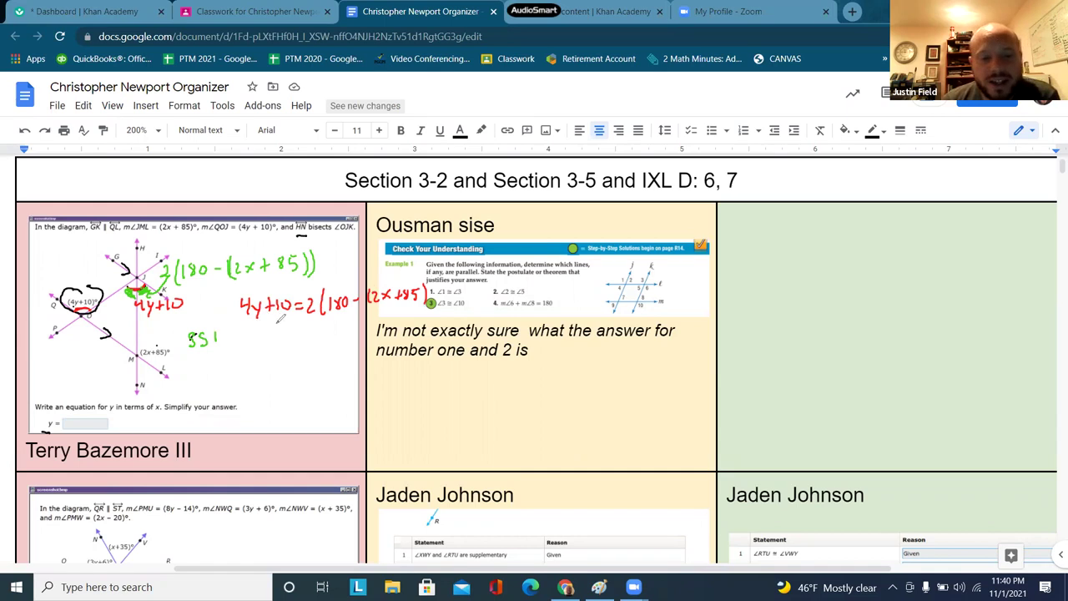
pyautogui.moveTo(268, 327); pyautogui.dragTo(275, 327)
pyautogui.moveTo(281, 322); pyautogui.dragTo(282, 331)
pyautogui.moveTo(290, 324); pyautogui.dragTo(289, 328)
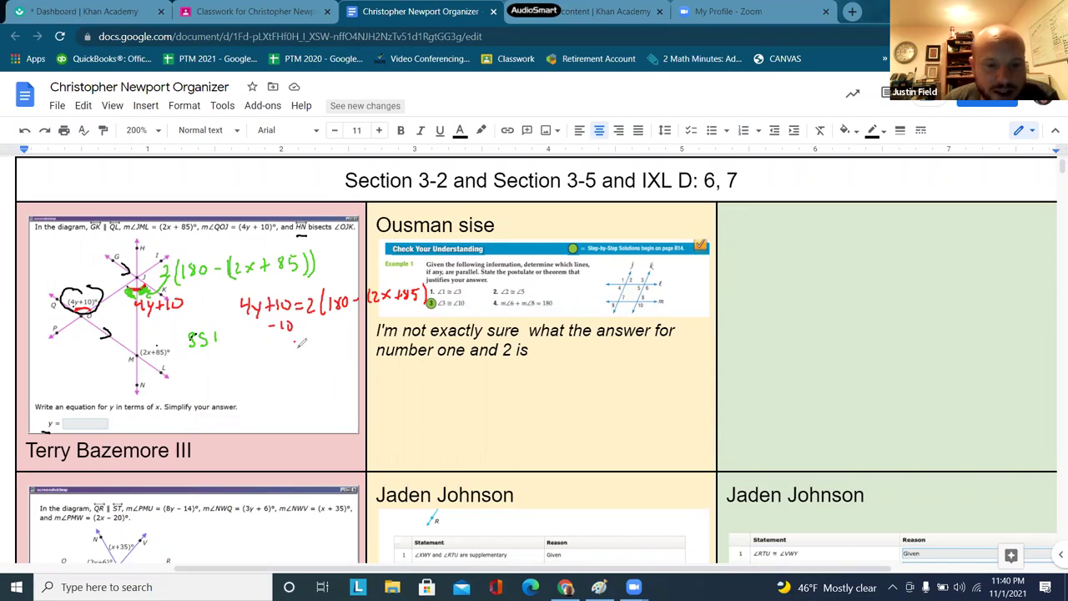
# - Write 4y = 2(180-(2x+85)) - 10 over 4 below, then snip the annotated cell
pyautogui.moveTo(293, 342)
pyautogui.mouseDown()
pyautogui.moveTo(307, 354)
pyautogui.moveTo(336, 340)
pyautogui.moveTo(384, 352)
pyautogui.mouseUp()
pyautogui.moveTo(384, 338)
pyautogui.mouseDown()
pyautogui.moveTo(375, 353)
pyautogui.moveTo(394, 344)
pyautogui.moveTo(388, 352)
pyautogui.moveTo(293, 348)
pyautogui.moveTo(318, 382)
pyautogui.mouseUp()
pyautogui.moveTo(328, 365)
pyautogui.mouseDown()
pyautogui.moveTo(328, 380)
pyautogui.moveTo(355, 364)
pyautogui.moveTo(452, 380)
pyautogui.mouseUp()
pyautogui.moveTo(383, 366); pyautogui.dragTo(380, 384)
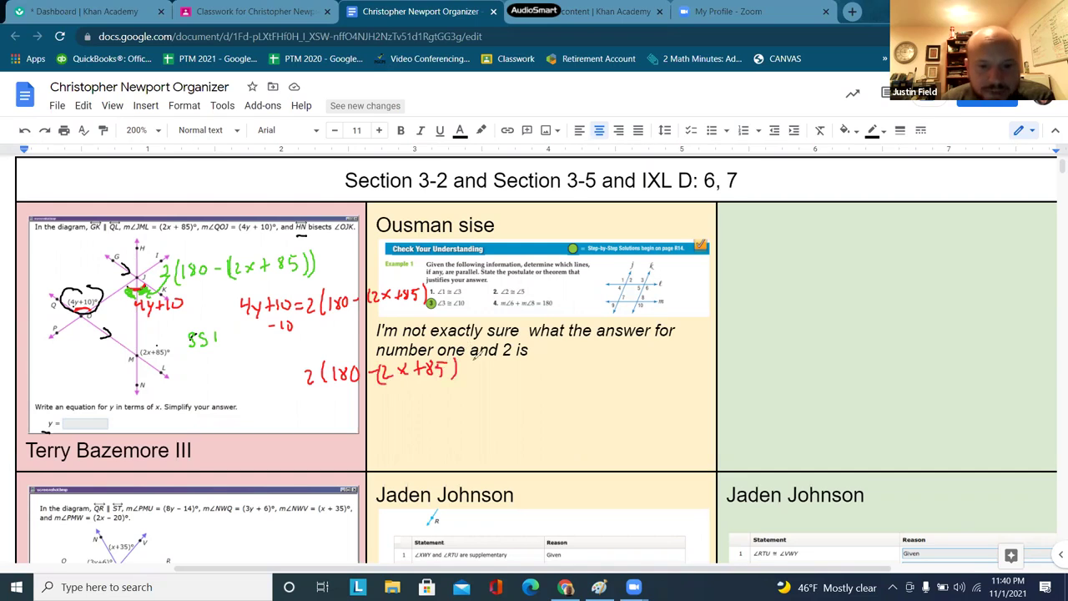
pyautogui.moveTo(465, 357)
pyautogui.mouseDown()
pyautogui.moveTo(465, 379)
pyautogui.moveTo(486, 372)
pyautogui.mouseUp()
pyautogui.moveTo(494, 364)
pyautogui.mouseDown()
pyautogui.moveTo(493, 377)
pyautogui.moveTo(504, 366)
pyautogui.mouseUp()
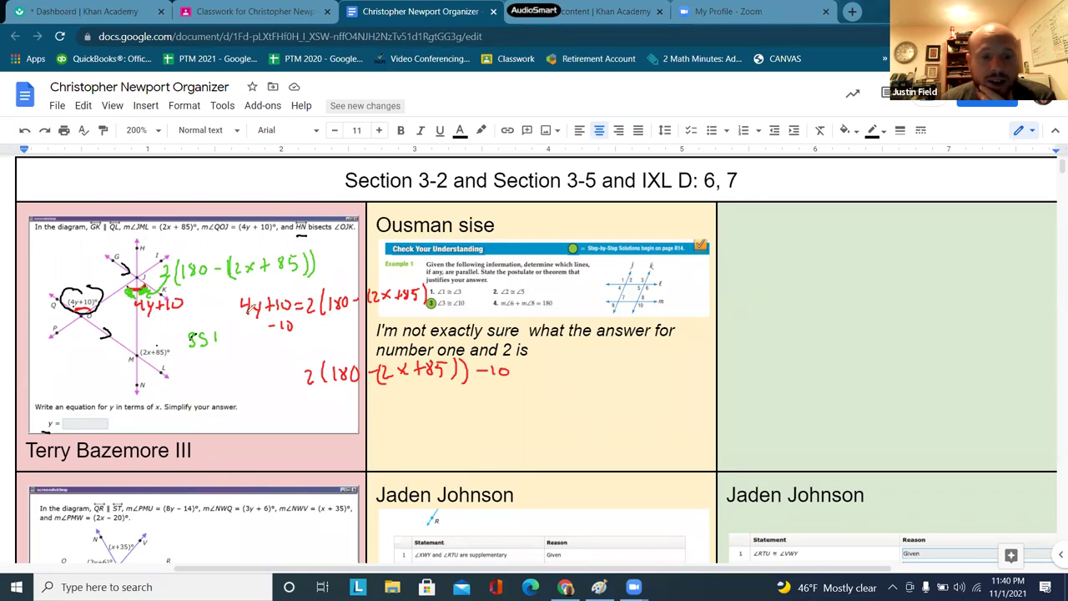
pyautogui.moveTo(263, 367)
pyautogui.mouseDown()
pyautogui.moveTo(267, 381)
pyautogui.moveTo(281, 379)
pyautogui.moveTo(279, 396)
pyautogui.mouseUp()
pyautogui.moveTo(290, 375)
pyautogui.mouseDown()
pyautogui.moveTo(306, 381)
pyautogui.moveTo(283, 384)
pyautogui.moveTo(272, 408)
pyautogui.moveTo(385, 380)
pyautogui.moveTo(513, 368)
pyautogui.mouseUp()
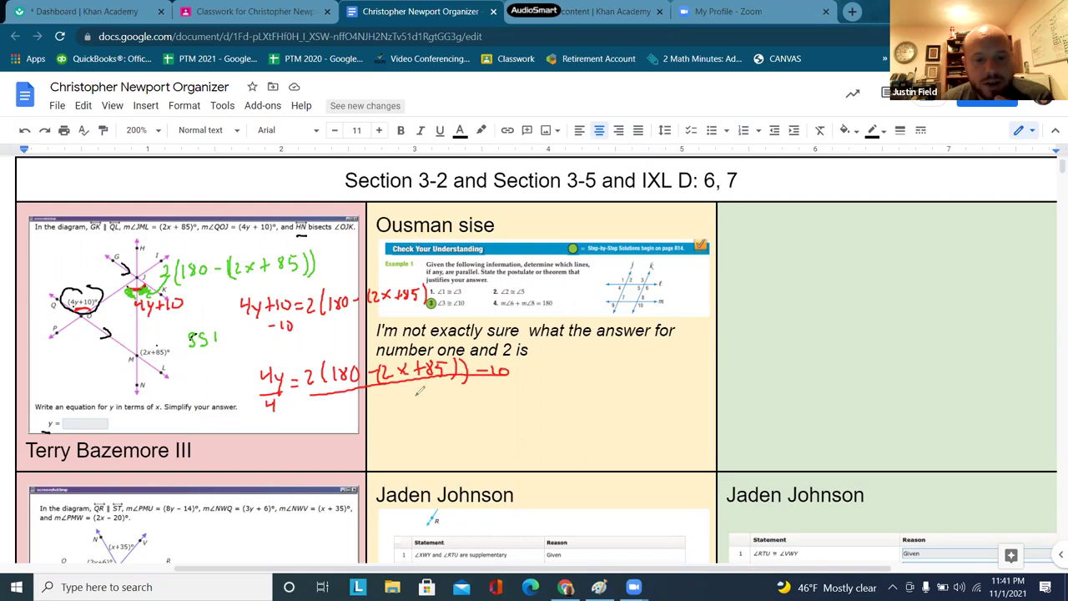
pyautogui.moveTo(412, 393); pyautogui.dragTo(420, 402)
pyautogui.moveTo(418, 392); pyautogui.dragTo(417, 407)
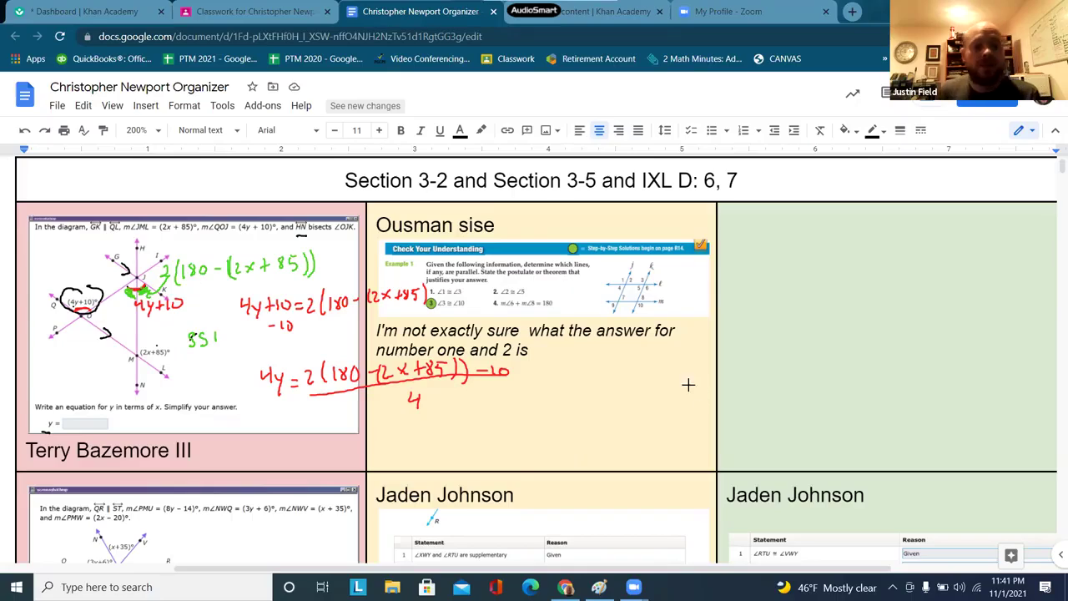
pyautogui.press('super+shift+s')
pyautogui.moveTo(331, 314); pyautogui.dragTo(523, 428)
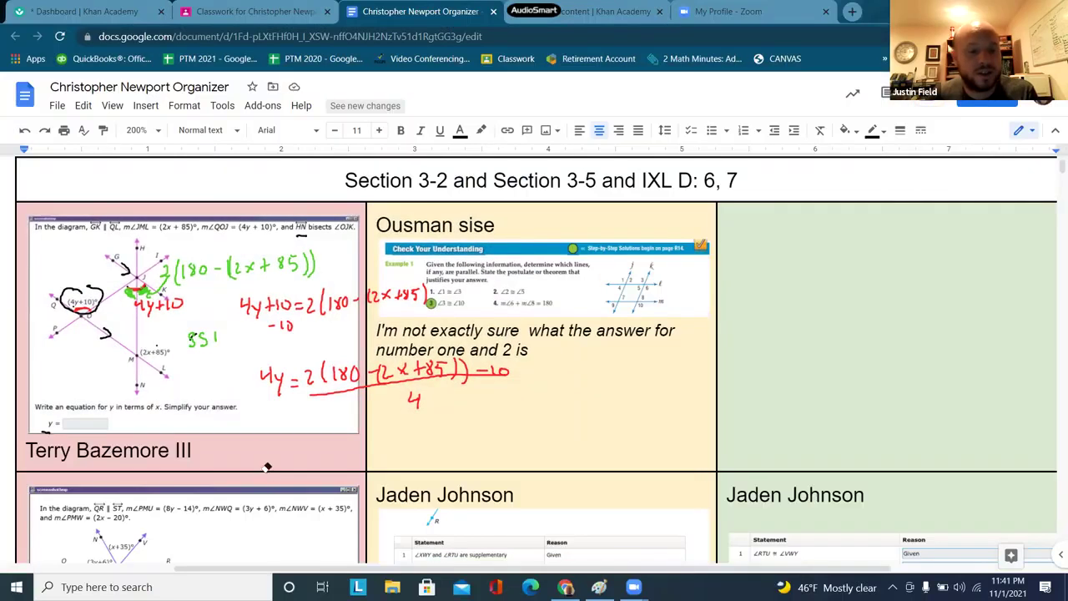
# - Paste the annotated problem screenshot after the student's name in the pink cell
pyautogui.click(209, 453)
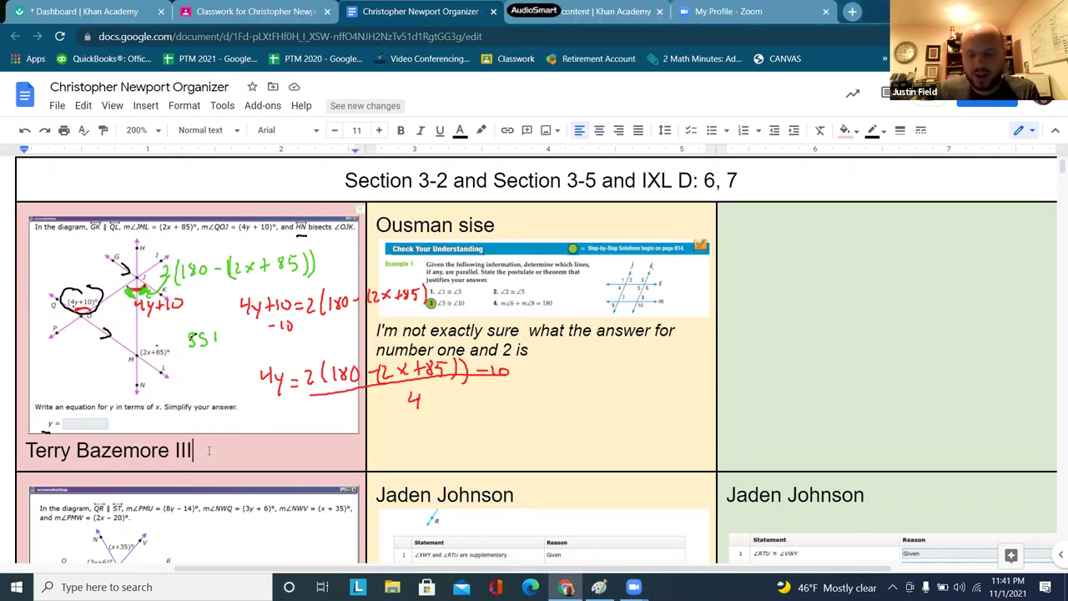
pyautogui.hotkey('ctrl', 'v')
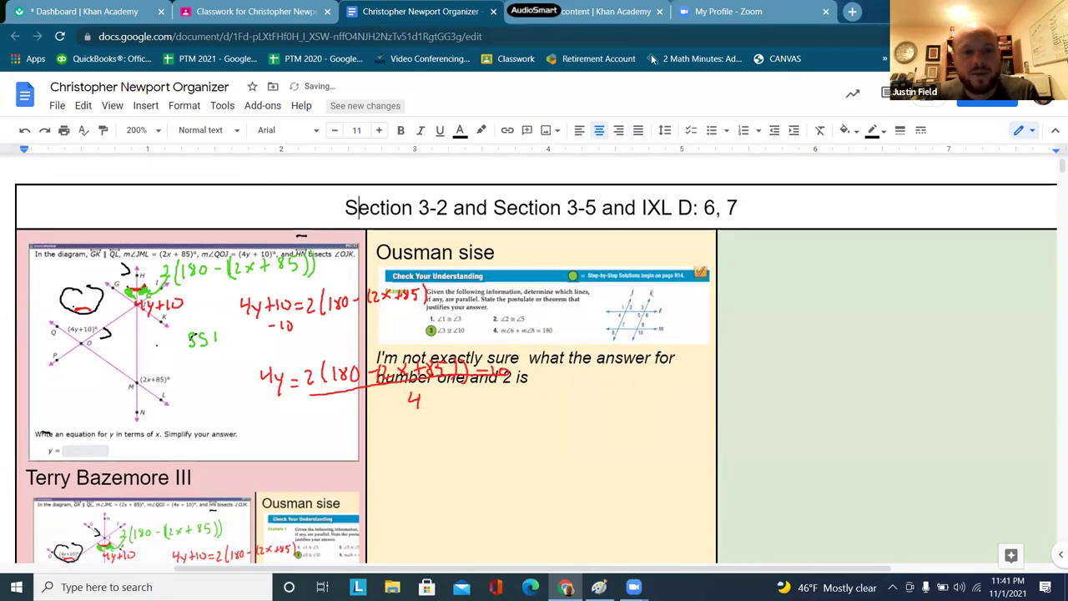
pyautogui.click(40, 242)
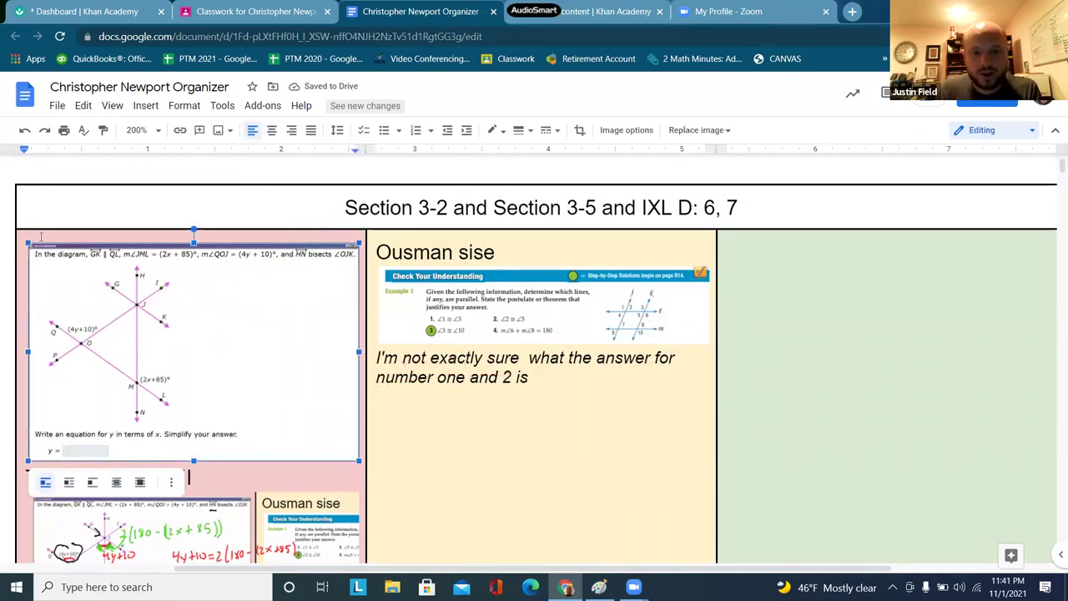
pyautogui.click(40, 237)
# - Add an 'Assignment Name:' line at the top of the pink cell and remove the title's blank line
pyautogui.press('Return')
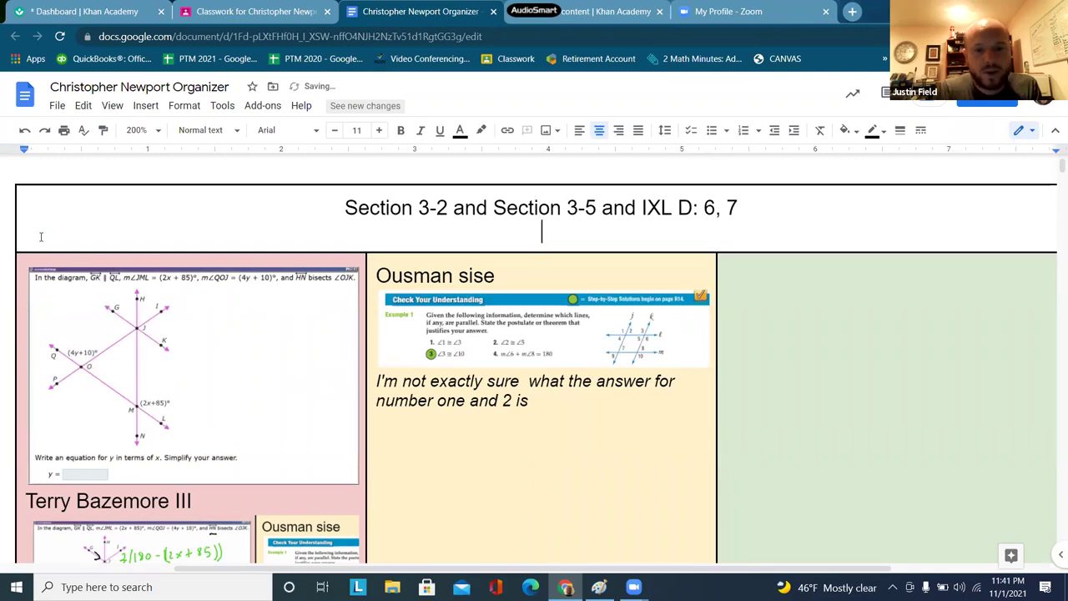
pyautogui.press('Return')
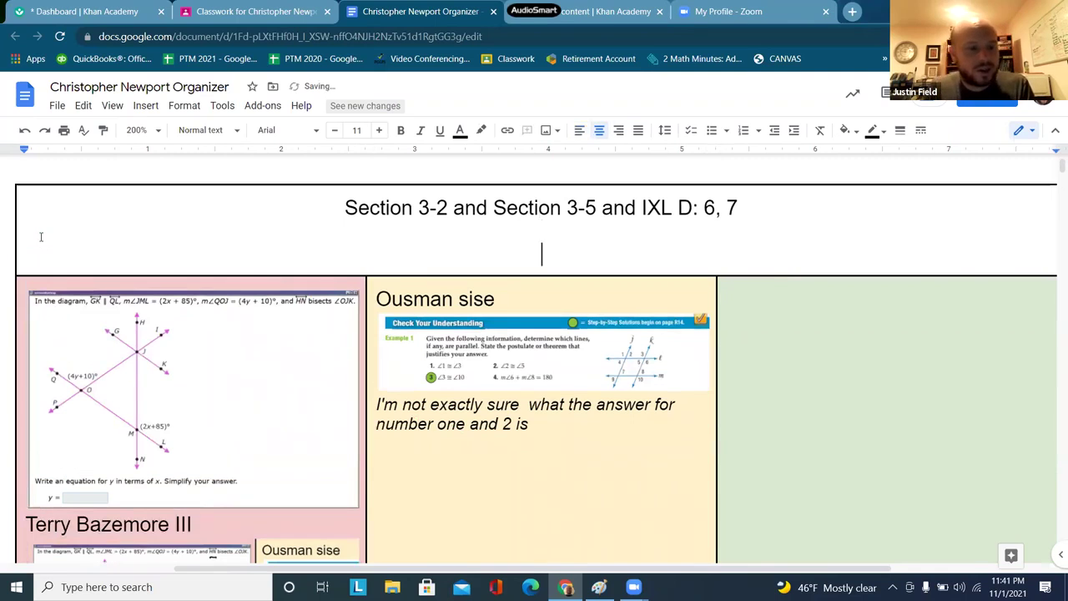
pyautogui.hotkey('shift', 'Down')
pyautogui.hotkey('shift', 'Up')
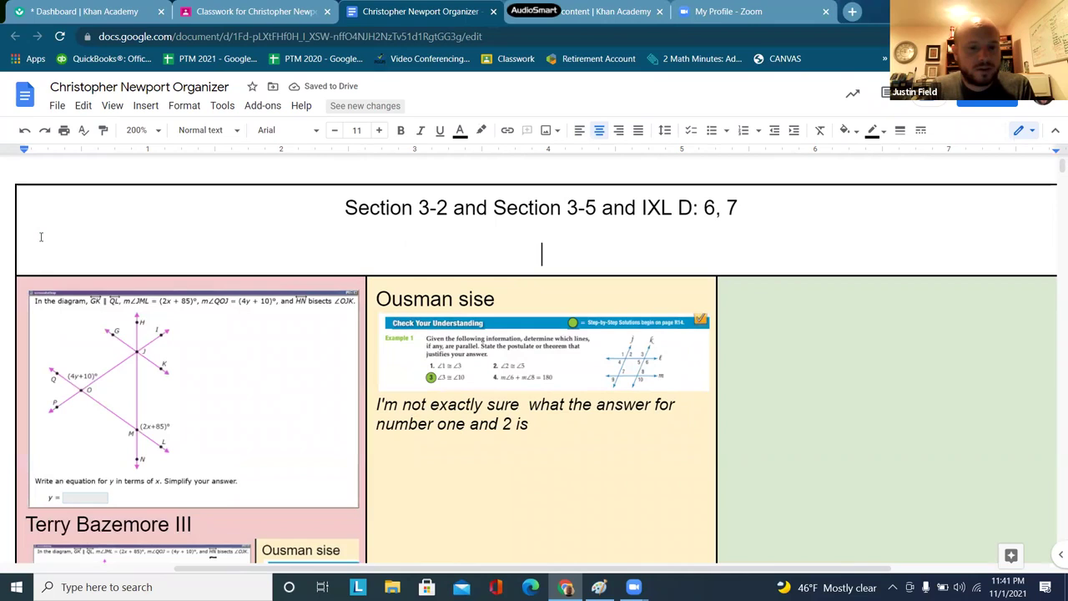
pyautogui.press('Down')
pyautogui.press('Return')
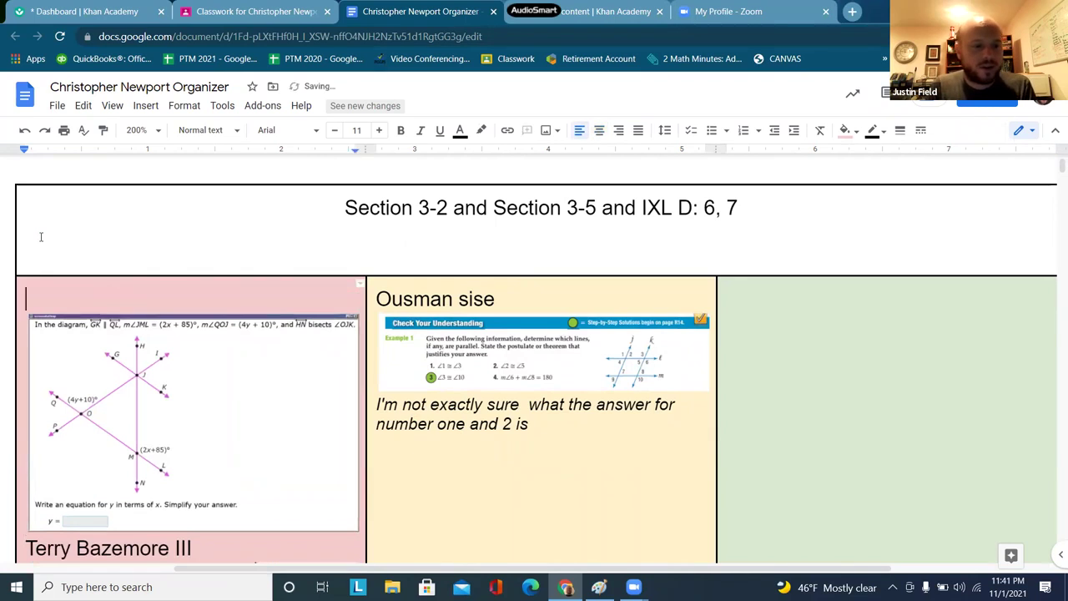
pyautogui.write('Assin')
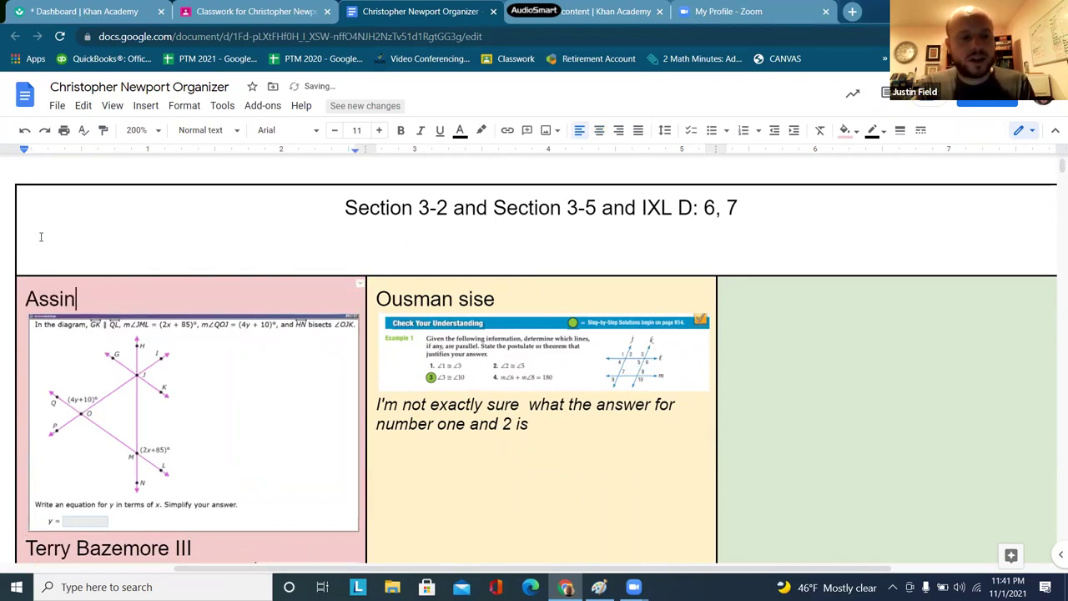
pyautogui.press('BackSpace')
pyautogui.write('gnment Na')
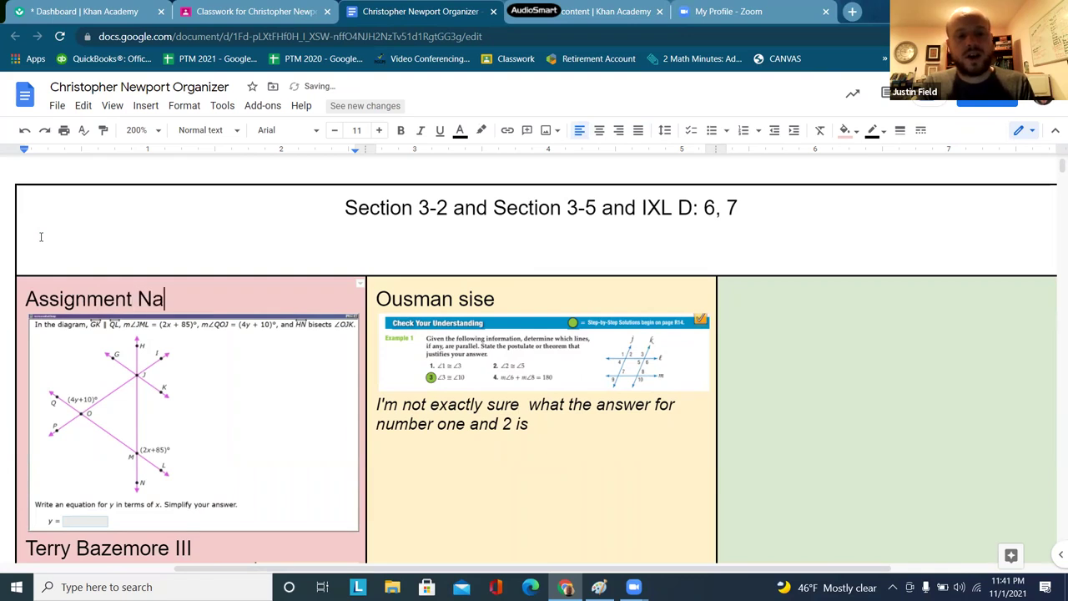
pyautogui.write('me:')
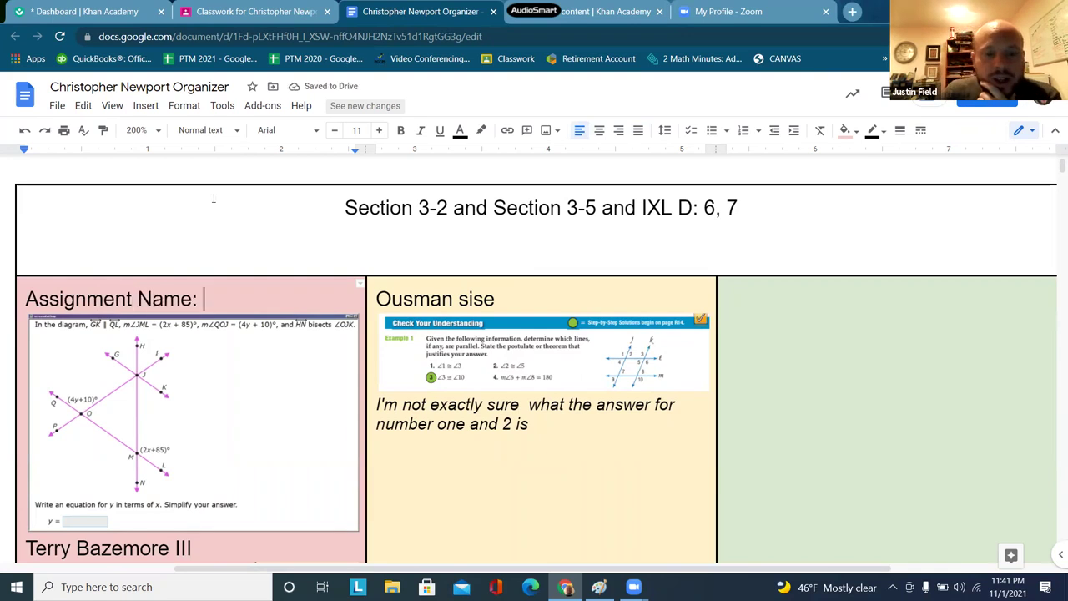
pyautogui.click(375, 261)
pyautogui.press('BackSpace')
pyautogui.press('BackSpace')
pyautogui.press('BackSpace')
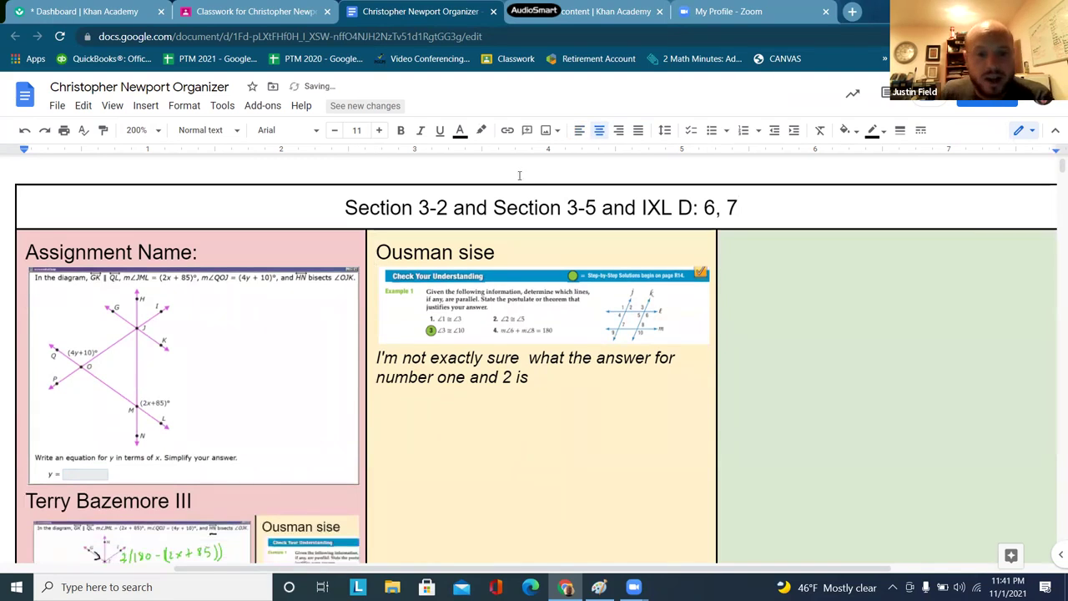
# - Copy the QR ∥ ST problem screenshot onto a new blank line above the Section 3-2 table
pyautogui.scroll(-5, 482, 183)
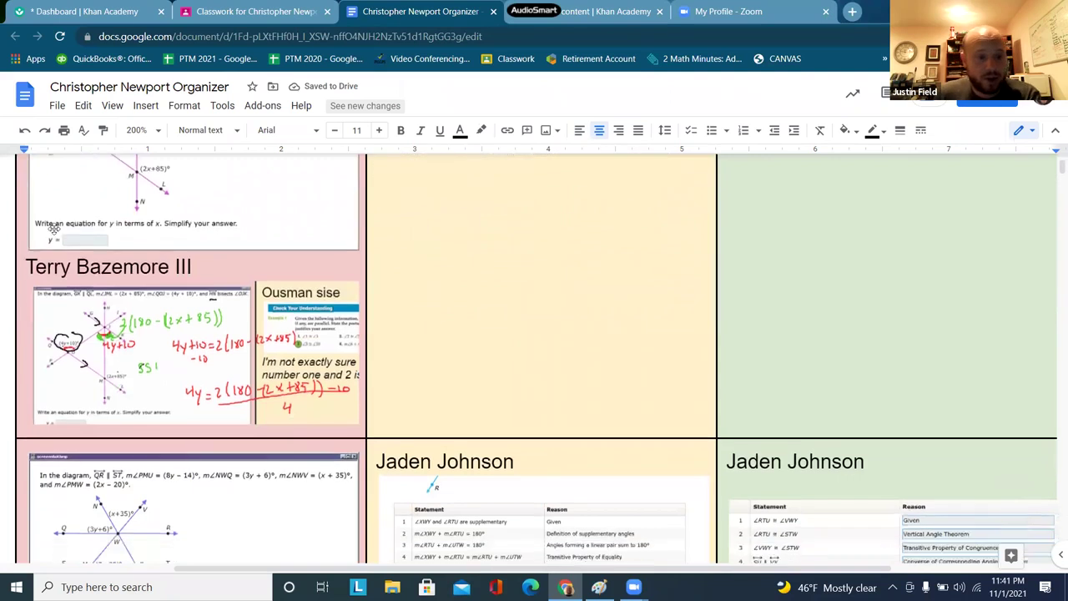
pyautogui.scroll(-3, 52, 227)
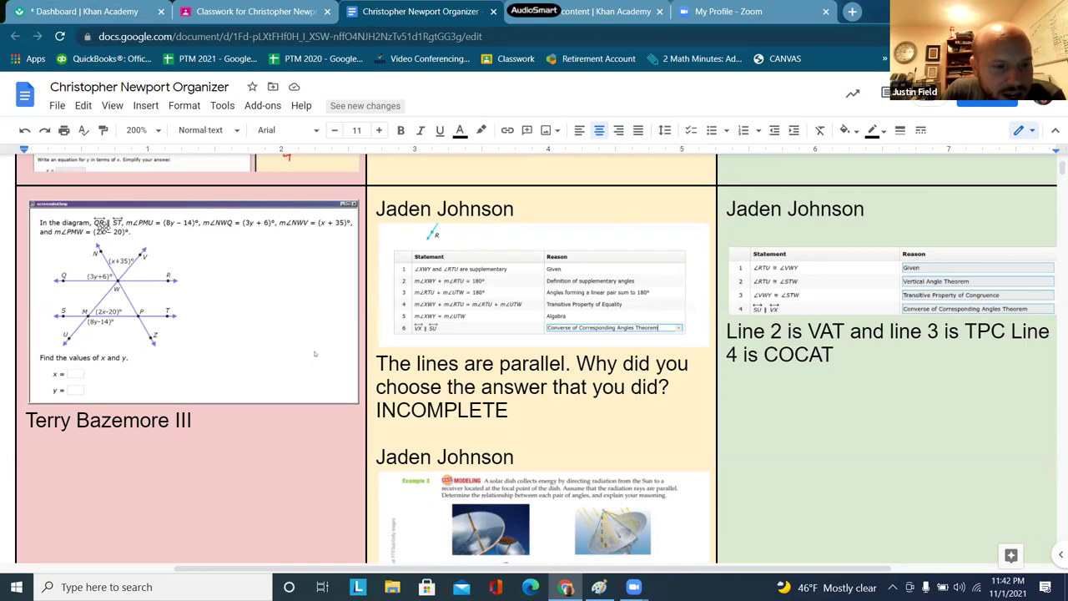
pyautogui.click(282, 301)
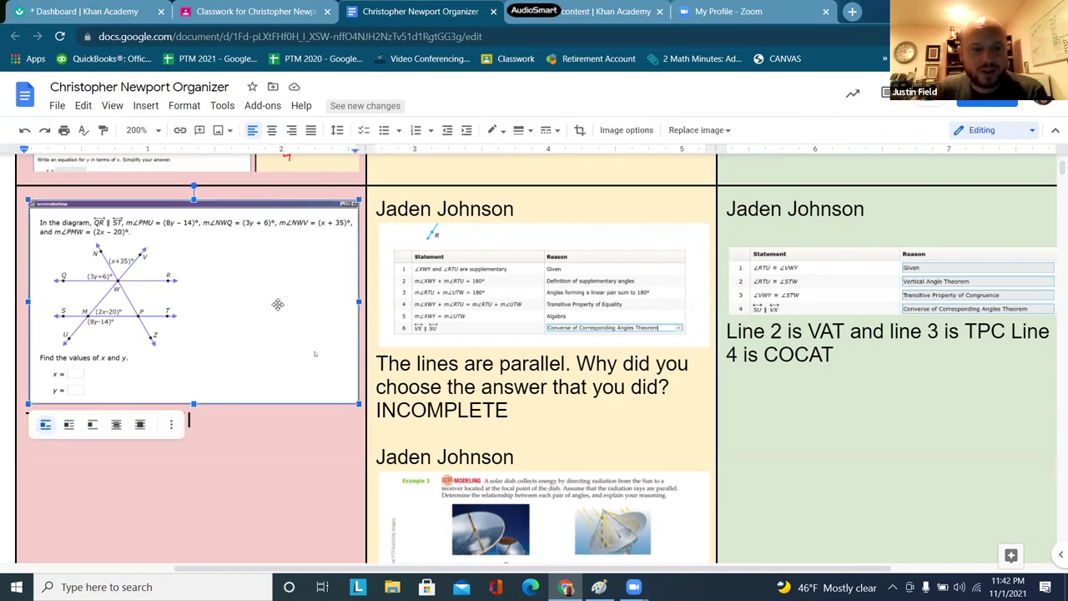
pyautogui.scroll(10, 274, 323)
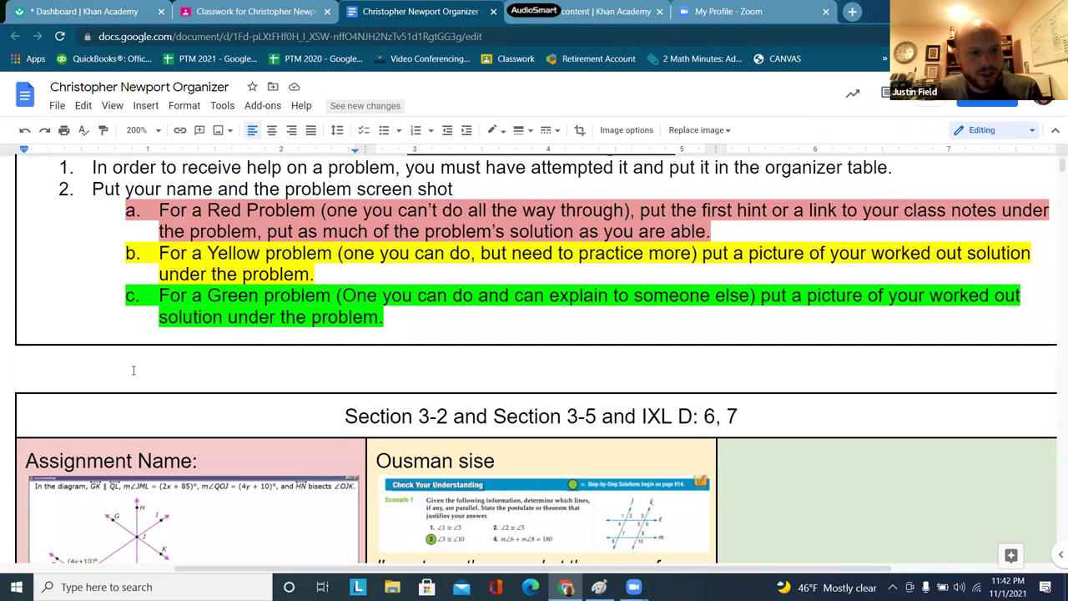
pyautogui.click(133, 369)
pyautogui.press('Return')
pyautogui.press('Return')
pyautogui.press('Return')
pyautogui.press('Return')
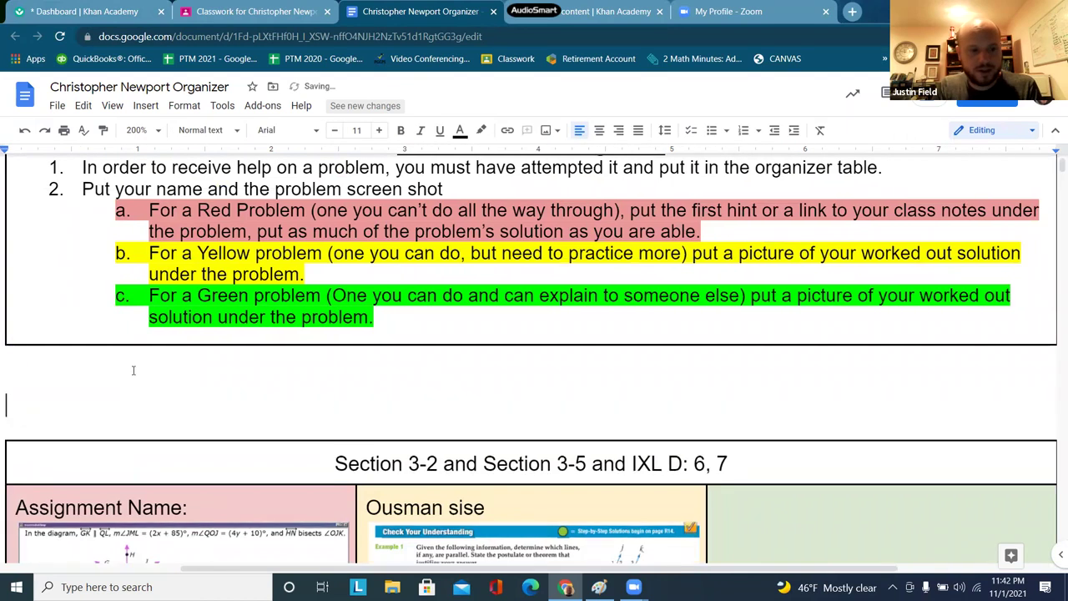
pyautogui.click(141, 373)
pyautogui.hotkey('ctrl', 'v')
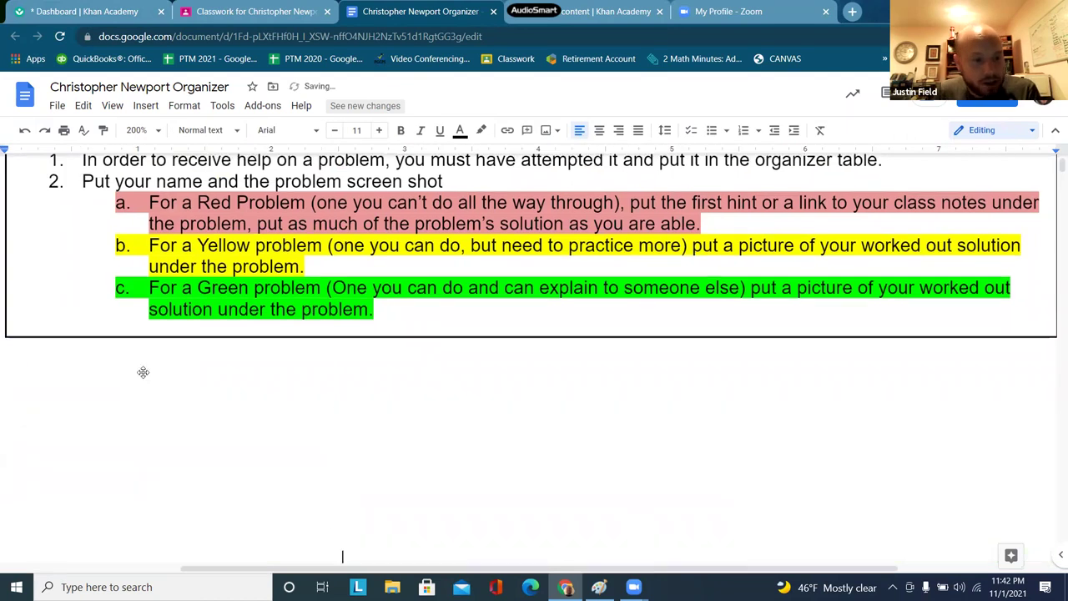
# - Enlarge the pasted QR ∥ ST screenshot by dragging its corner handle
pyautogui.click(235, 457)
pyautogui.moveTo(338, 513); pyautogui.dragTo(572, 564)
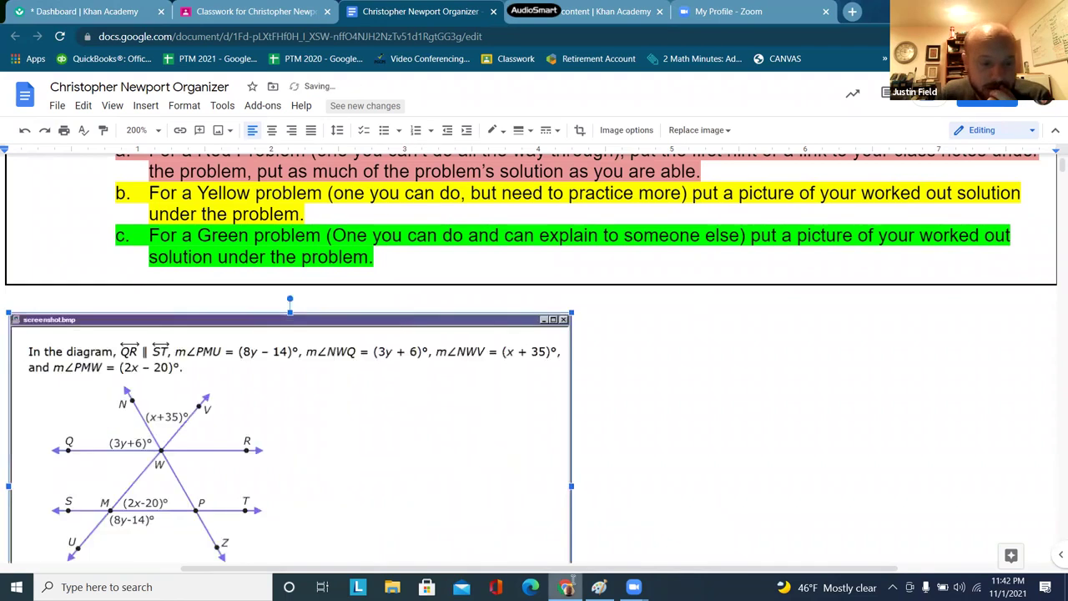
pyautogui.scroll(-3, 496, 434)
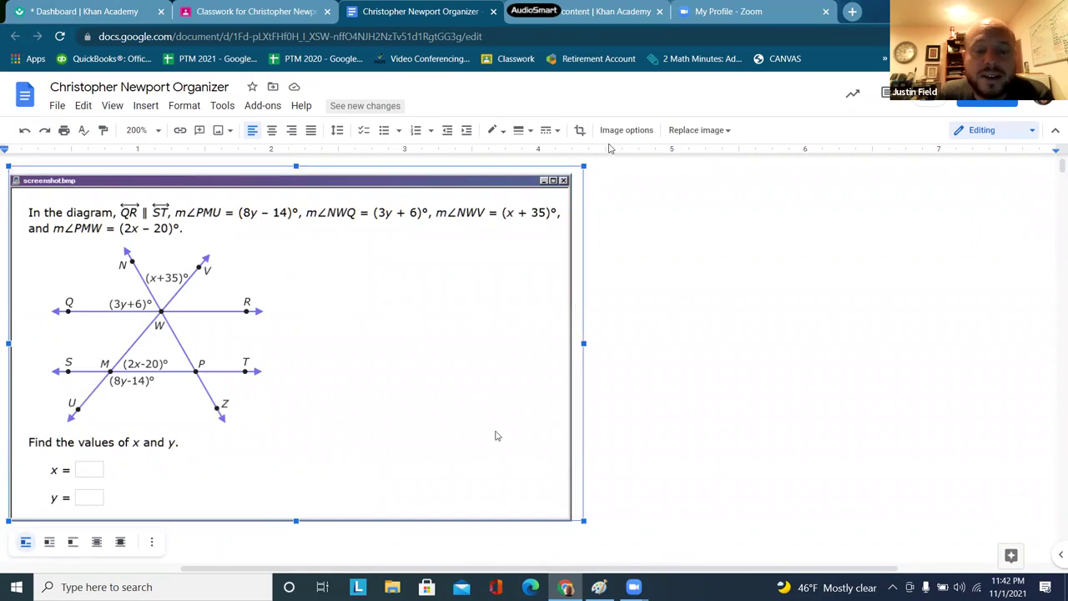
# - Enlarge the screenshot slightly more, add red arcs at Q and S, and check off QR ∥ ST
pyautogui.moveTo(571, 171); pyautogui.dragTo(619, 140)
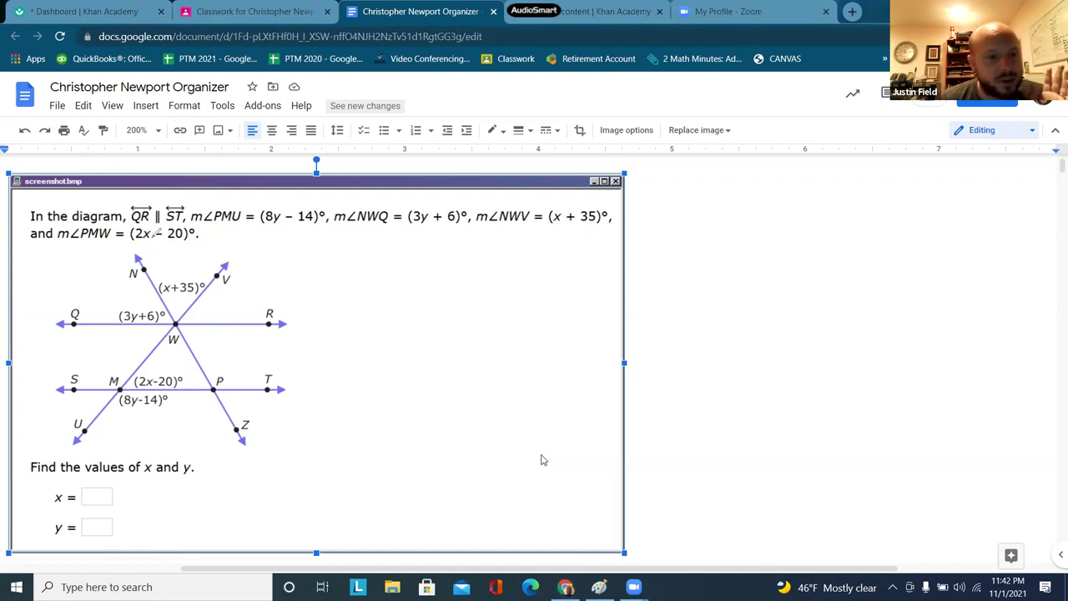
pyautogui.moveTo(97, 318); pyautogui.dragTo(98, 335)
pyautogui.moveTo(89, 383); pyautogui.dragTo(92, 397)
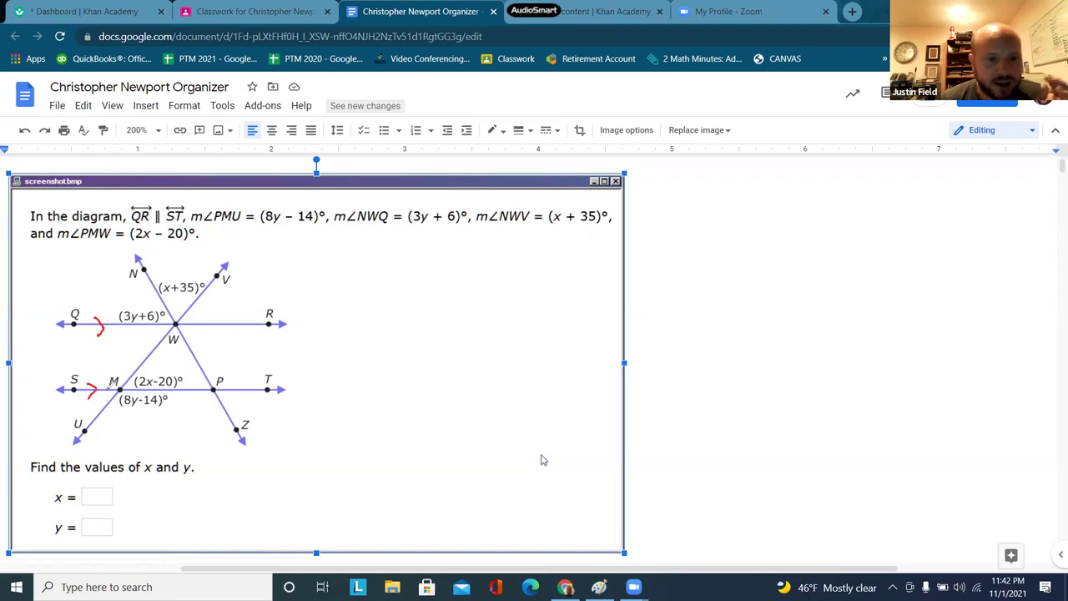
pyautogui.moveTo(175, 199); pyautogui.dragTo(183, 194)
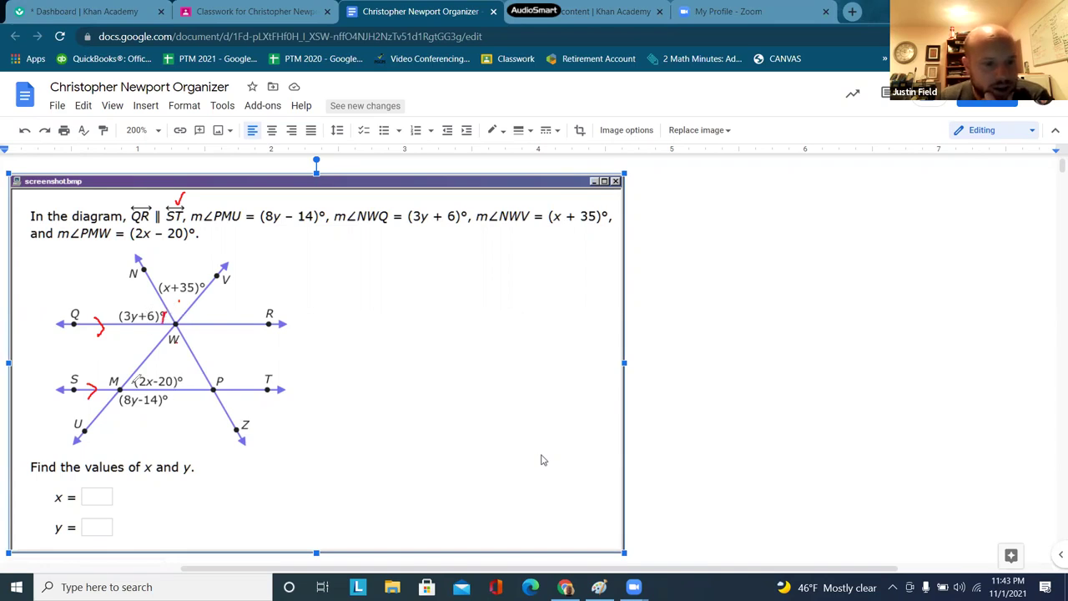
# - Circle the (3y+6) and (2x-20) angles in red and begin writing 3y+6 = beside the diagram
pyautogui.moveTo(131, 383); pyautogui.dragTo(131, 392)
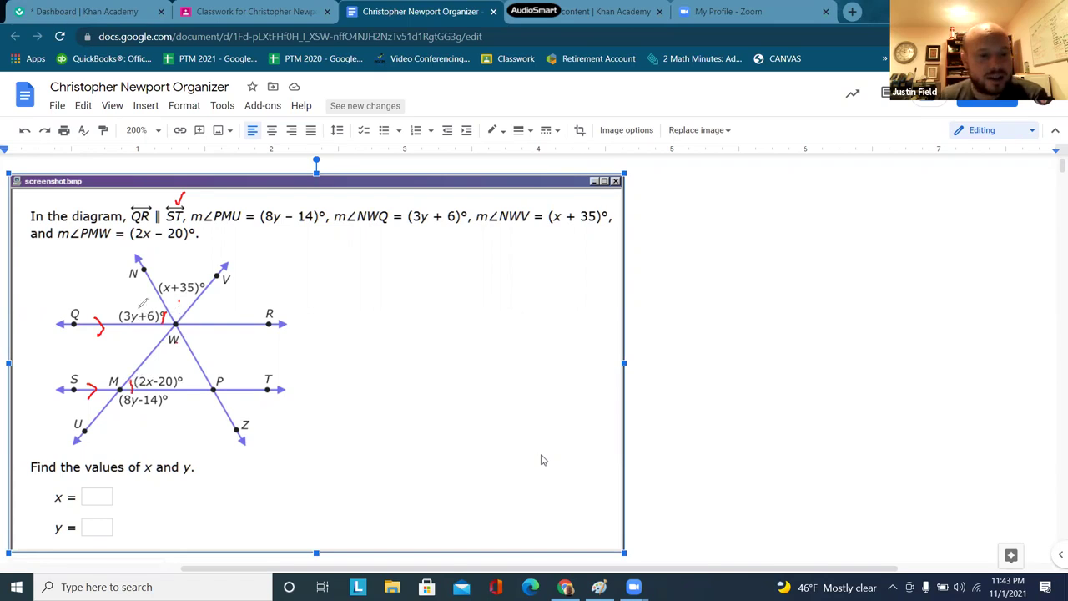
pyautogui.moveTo(141, 302)
pyautogui.mouseDown()
pyautogui.moveTo(118, 317)
pyautogui.moveTo(167, 313)
pyautogui.moveTo(151, 302)
pyautogui.mouseUp()
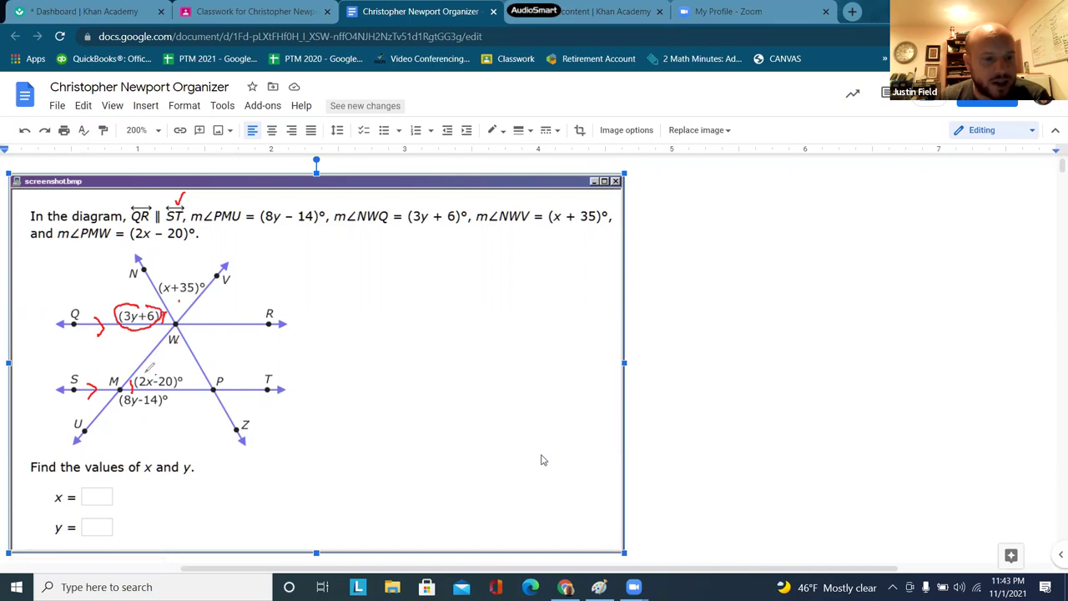
pyautogui.moveTo(150, 368)
pyautogui.mouseDown()
pyautogui.moveTo(134, 382)
pyautogui.moveTo(189, 372)
pyautogui.mouseUp()
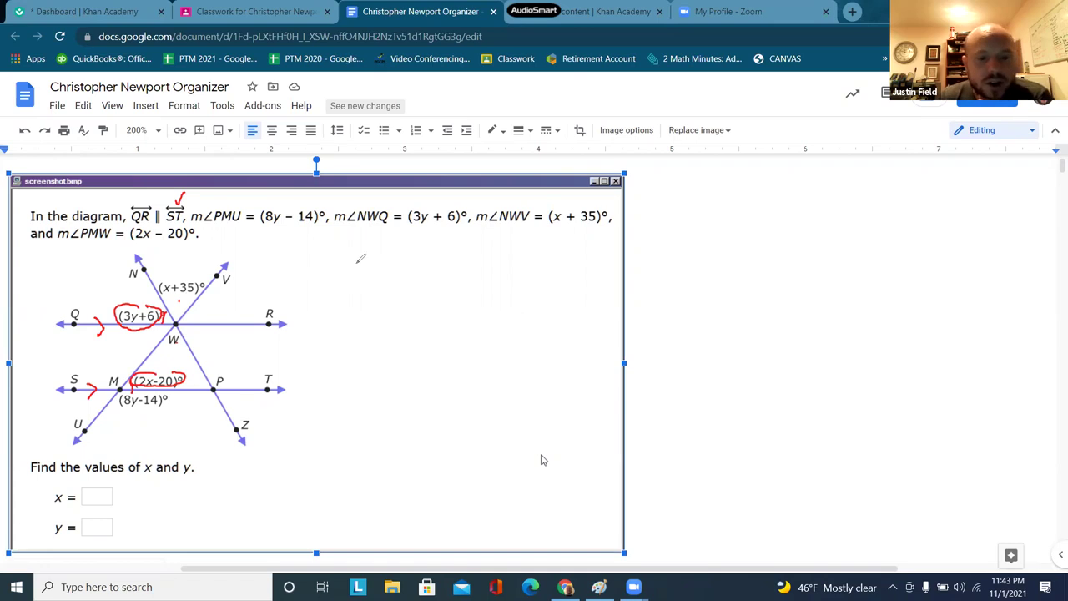
pyautogui.moveTo(356, 264)
pyautogui.mouseDown()
pyautogui.moveTo(363, 282)
pyautogui.moveTo(382, 275)
pyautogui.moveTo(378, 289)
pyautogui.moveTo(406, 270)
pyautogui.moveTo(474, 272)
pyautogui.mouseUp()
# - Complete the red equation 3y+6 = 2x-20 and label it AIAs
pyautogui.moveTo(475, 260)
pyautogui.mouseDown()
pyautogui.moveTo(463, 273)
pyautogui.moveTo(493, 261)
pyautogui.moveTo(483, 261)
pyautogui.moveTo(477, 270)
pyautogui.moveTo(506, 267)
pyautogui.moveTo(521, 250)
pyautogui.moveTo(509, 255)
pyautogui.mouseUp()
pyautogui.hotkey('ctrl', 'z')
pyautogui.hotkey('ctrl', 'z')
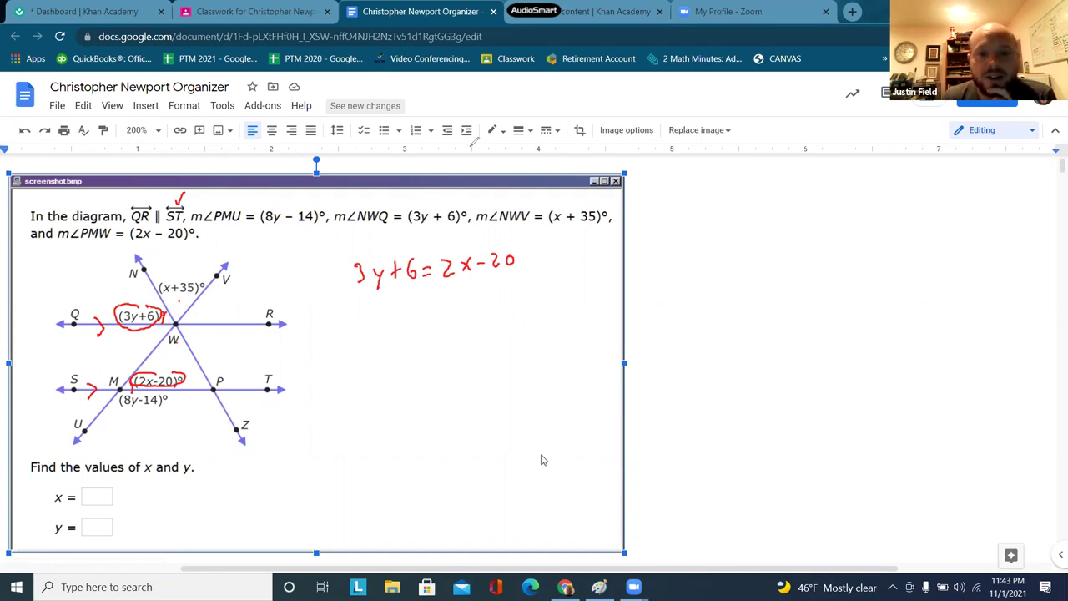
pyautogui.moveTo(565, 258); pyautogui.dragTo(576, 250)
pyautogui.moveTo(584, 242)
pyautogui.mouseDown()
pyautogui.moveTo(584, 258)
pyautogui.moveTo(597, 255)
pyautogui.mouseUp()
pyautogui.moveTo(588, 252); pyautogui.dragTo(599, 256)
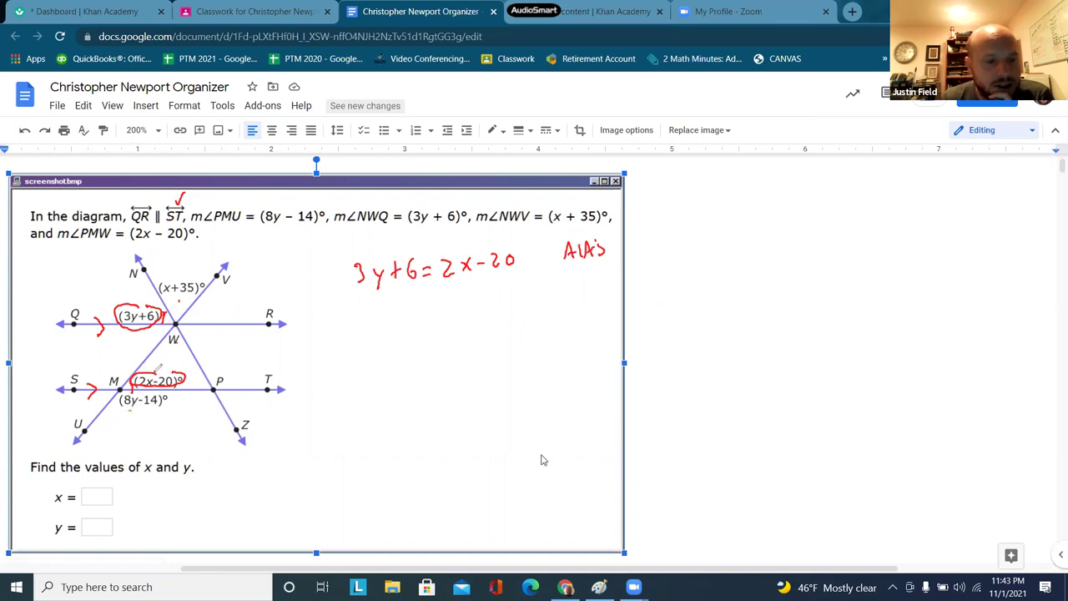
# - Circle (2x-20) in green, write 2x-20 + 8y-14 = 180, and bracket both equations as a system
pyautogui.moveTo(157, 370)
pyautogui.mouseDown()
pyautogui.moveTo(131, 377)
pyautogui.moveTo(175, 386)
pyautogui.moveTo(163, 373)
pyautogui.moveTo(115, 403)
pyautogui.moveTo(172, 400)
pyautogui.moveTo(162, 385)
pyautogui.moveTo(153, 397)
pyautogui.mouseUp()
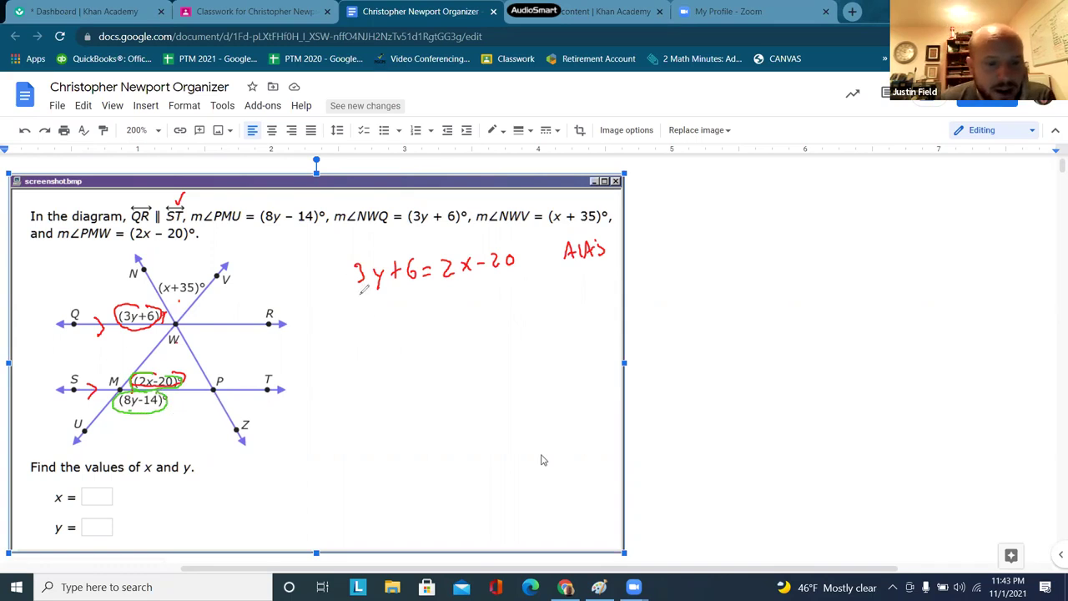
pyautogui.moveTo(352, 304); pyautogui.dragTo(378, 313)
pyautogui.moveTo(378, 302)
pyautogui.mouseDown()
pyautogui.moveTo(369, 313)
pyautogui.moveTo(408, 313)
pyautogui.moveTo(416, 300)
pyautogui.moveTo(439, 308)
pyautogui.mouseUp()
pyautogui.moveTo(433, 301)
pyautogui.mouseDown()
pyautogui.moveTo(433, 314)
pyautogui.moveTo(470, 311)
pyautogui.mouseUp()
pyautogui.click(461, 306)
pyautogui.moveTo(476, 301)
pyautogui.mouseDown()
pyautogui.moveTo(468, 319)
pyautogui.moveTo(483, 302)
pyautogui.moveTo(509, 310)
pyautogui.moveTo(523, 300)
pyautogui.moveTo(530, 310)
pyautogui.mouseUp()
pyautogui.click(531, 304)
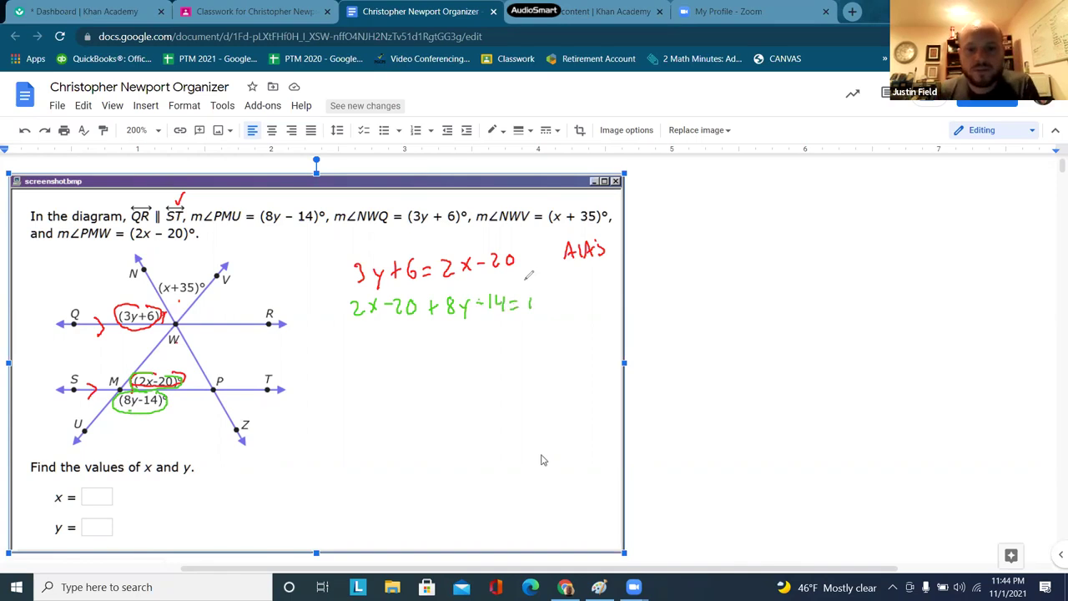
pyautogui.moveTo(542, 298); pyautogui.dragTo(552, 298)
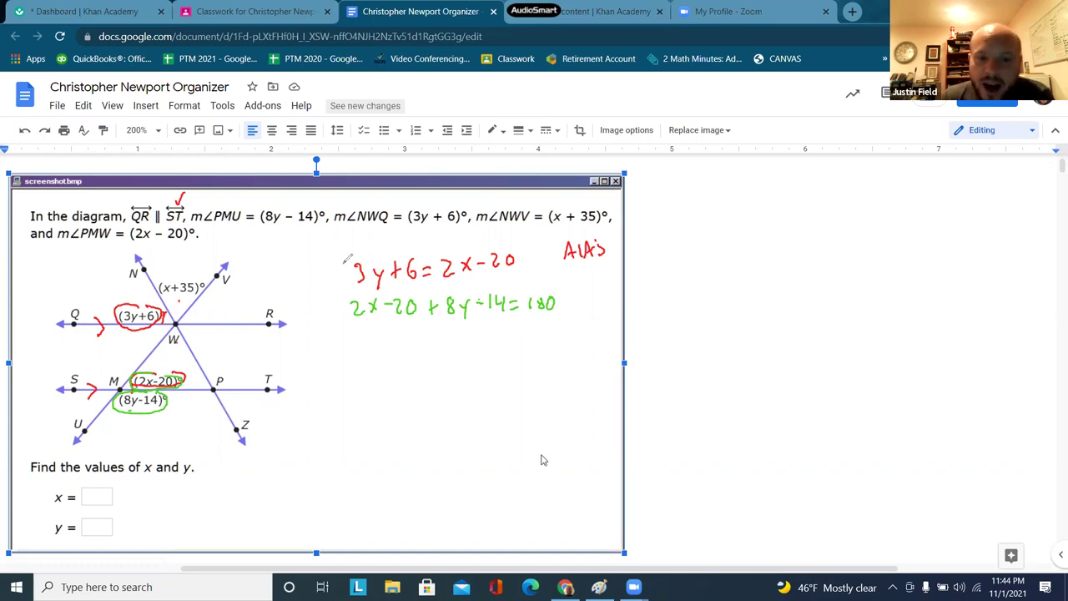
pyautogui.moveTo(345, 261); pyautogui.dragTo(337, 316)
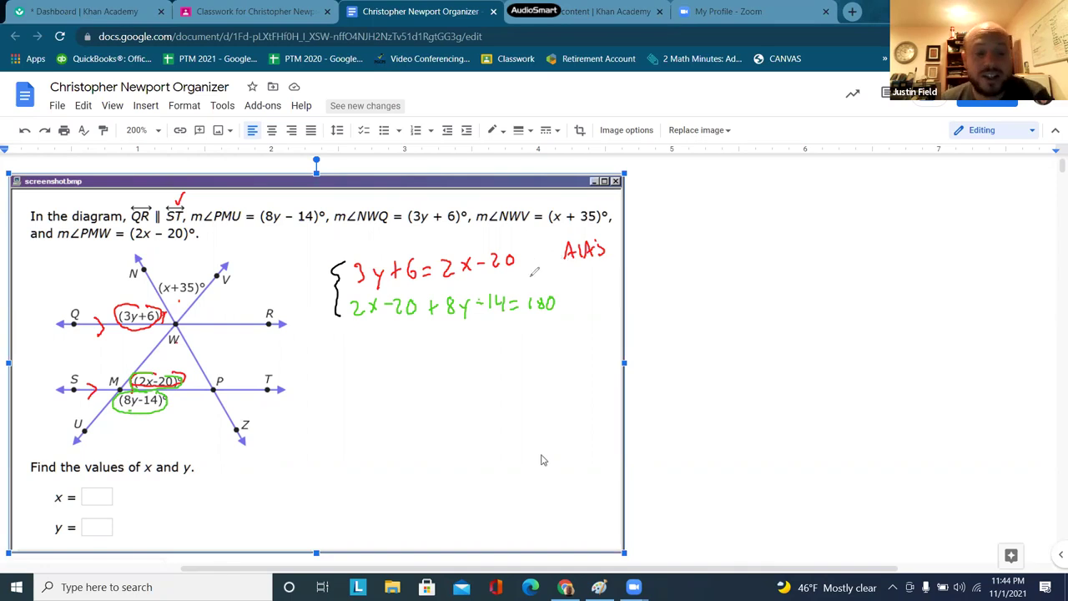
# - Draw a line leading right from the equation system and begin writing 3y - 2x = beside it
pyautogui.moveTo(543, 281)
pyautogui.mouseDown()
pyautogui.moveTo(627, 284)
pyautogui.moveTo(619, 277)
pyautogui.mouseUp()
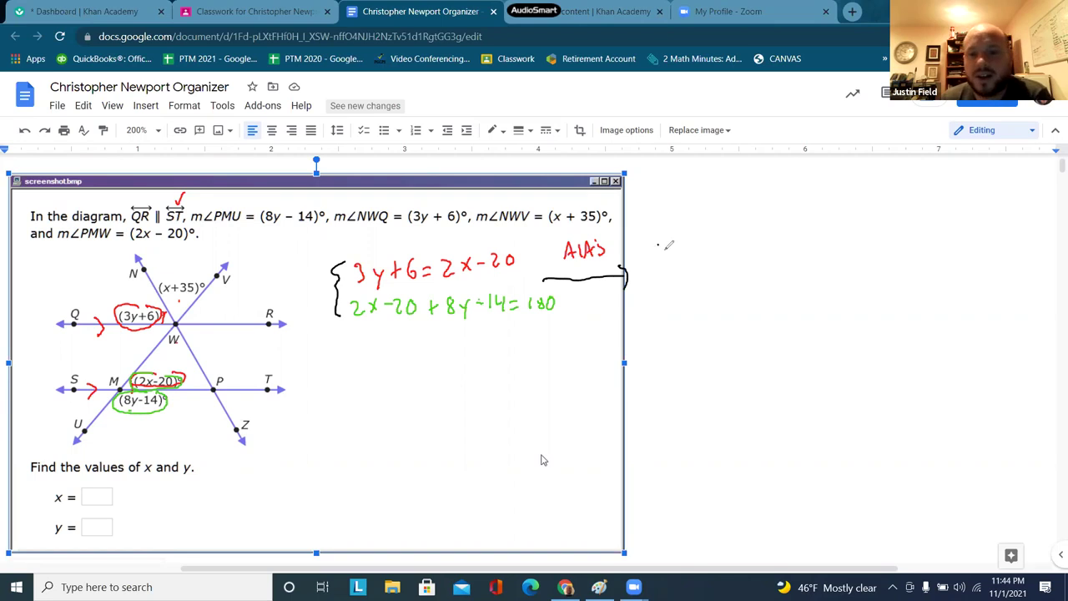
pyautogui.moveTo(657, 245)
pyautogui.mouseDown()
pyautogui.moveTo(660, 263)
pyautogui.moveTo(680, 261)
pyautogui.mouseUp()
pyautogui.moveTo(682, 245)
pyautogui.mouseDown()
pyautogui.moveTo(675, 274)
pyautogui.moveTo(701, 253)
pyautogui.moveTo(735, 259)
pyautogui.mouseUp()
pyautogui.moveTo(736, 247)
pyautogui.mouseDown()
pyautogui.moveTo(724, 259)
pyautogui.moveTo(750, 247)
pyautogui.mouseUp()
pyautogui.moveTo(741, 253); pyautogui.dragTo(822, 253)
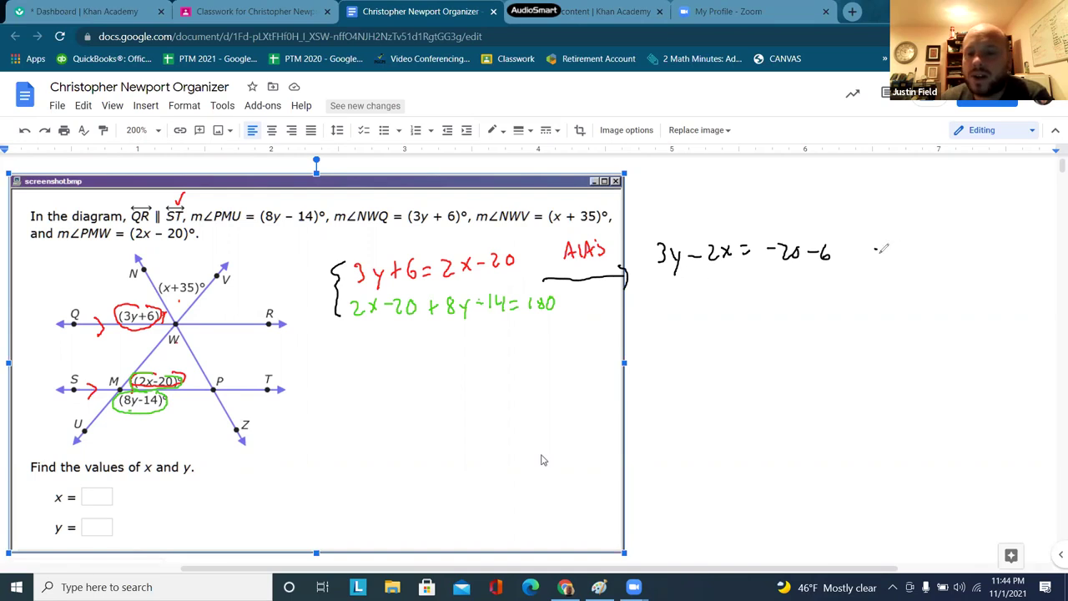
# - Write the simplified first equation 3y - 2x = -26 with an arrow
pyautogui.moveTo(874, 247)
pyautogui.mouseDown()
pyautogui.moveTo(876, 264)
pyautogui.moveTo(894, 271)
pyautogui.moveTo(911, 255)
pyautogui.mouseUp()
pyautogui.moveTo(918, 248); pyautogui.dragTo(931, 260)
pyautogui.moveTo(843, 255); pyautogui.dragTo(940, 258)
pyautogui.moveTo(941, 247)
pyautogui.mouseDown()
pyautogui.moveTo(930, 258)
pyautogui.moveTo(958, 250)
pyautogui.mouseUp()
pyautogui.moveTo(950, 255); pyautogui.dragTo(991, 256)
pyautogui.moveTo(999, 243); pyautogui.dragTo(997, 252)
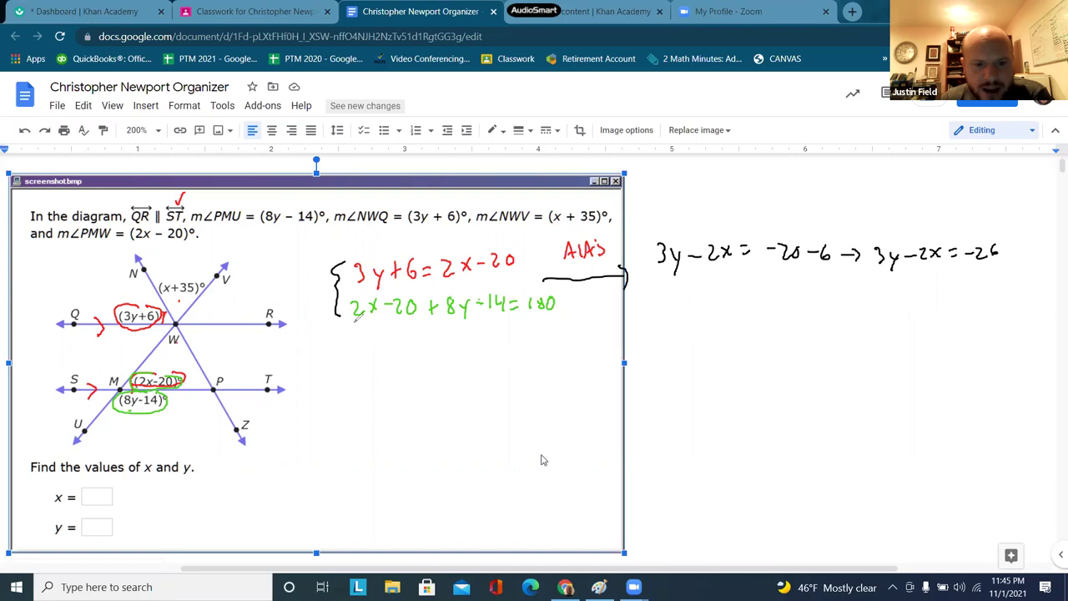
# - Underline 2x and 8y in the green equation
pyautogui.moveTo(351, 319); pyautogui.dragTo(378, 319)
pyautogui.click(448, 322)
pyautogui.moveTo(448, 322); pyautogui.dragTo(466, 322)
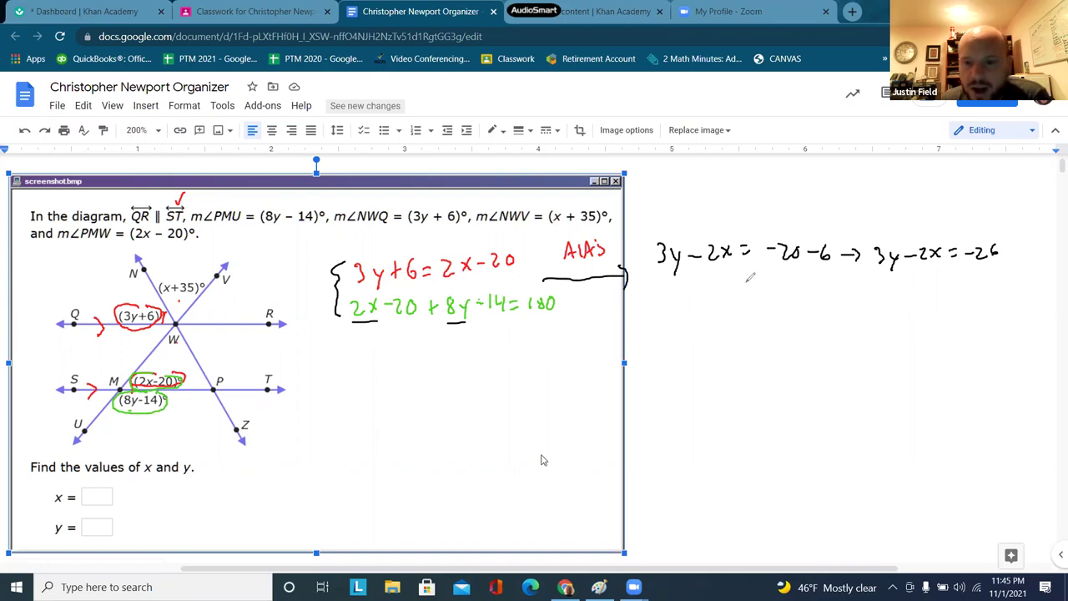
# - Write 8y + 2x = 20 + 14 + 180 on the second line, erasing a misplaced 2x
pyautogui.moveTo(743, 282); pyautogui.dragTo(815, 285)
pyautogui.moveTo(810, 279)
pyautogui.mouseDown()
pyautogui.moveTo(811, 290)
pyautogui.moveTo(827, 283)
pyautogui.mouseUp()
pyautogui.moveTo(822, 278)
pyautogui.mouseDown()
pyautogui.moveTo(822, 290)
pyautogui.moveTo(847, 288)
pyautogui.mouseUp()
pyautogui.moveTo(855, 279); pyautogui.dragTo(855, 289)
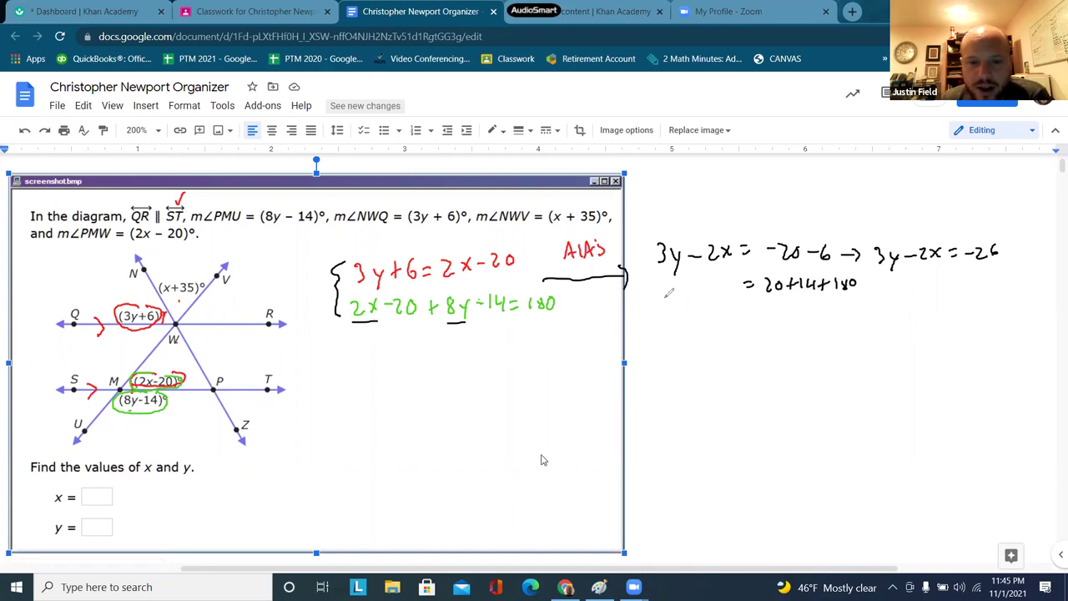
pyautogui.moveTo(660, 290); pyautogui.dragTo(683, 302)
pyautogui.moveTo(684, 292); pyautogui.dragTo(672, 301)
pyautogui.moveTo(706, 283)
pyautogui.mouseDown()
pyautogui.moveTo(659, 294)
pyautogui.moveTo(663, 287)
pyautogui.mouseUp()
pyautogui.moveTo(671, 289)
pyautogui.mouseDown()
pyautogui.moveTo(674, 306)
pyautogui.moveTo(728, 292)
pyautogui.mouseUp()
pyautogui.moveTo(728, 282)
pyautogui.mouseDown()
pyautogui.moveTo(695, 296)
pyautogui.moveTo(703, 290)
pyautogui.mouseUp()
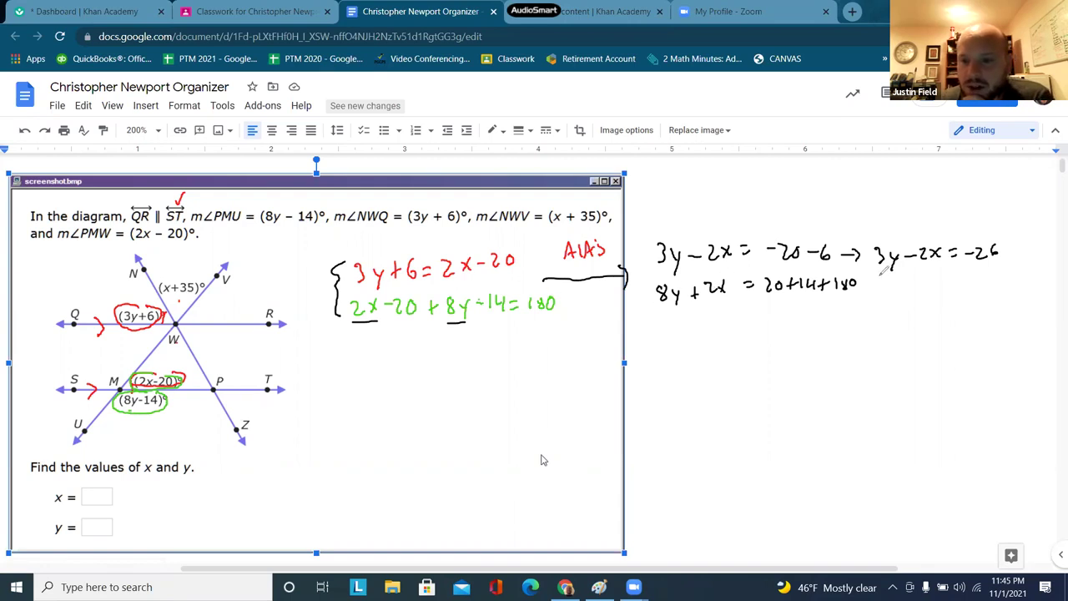
# - Write the simplified second equation 8y + 2x = 214 and arrow to it
pyautogui.moveTo(884, 278); pyautogui.dragTo(887, 290)
pyautogui.moveTo(884, 278)
pyautogui.mouseDown()
pyautogui.moveTo(894, 275)
pyautogui.moveTo(886, 290)
pyautogui.moveTo(898, 287)
pyautogui.mouseUp()
pyautogui.moveTo(906, 278)
pyautogui.mouseDown()
pyautogui.moveTo(898, 297)
pyautogui.moveTo(919, 285)
pyautogui.mouseUp()
pyautogui.moveTo(921, 280); pyautogui.dragTo(929, 287)
pyautogui.moveTo(927, 278); pyautogui.dragTo(937, 288)
pyautogui.moveTo(937, 278)
pyautogui.mouseDown()
pyautogui.moveTo(928, 289)
pyautogui.moveTo(959, 279)
pyautogui.mouseUp()
pyautogui.moveTo(949, 285); pyautogui.dragTo(959, 285)
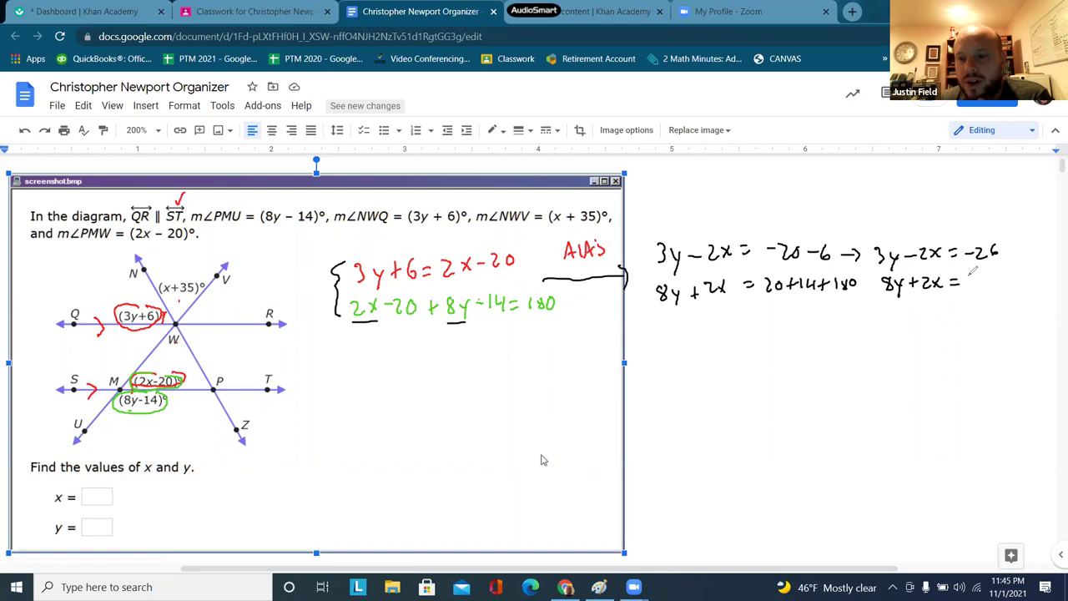
pyautogui.moveTo(967, 277)
pyautogui.mouseDown()
pyautogui.moveTo(972, 290)
pyautogui.moveTo(999, 290)
pyautogui.mouseUp()
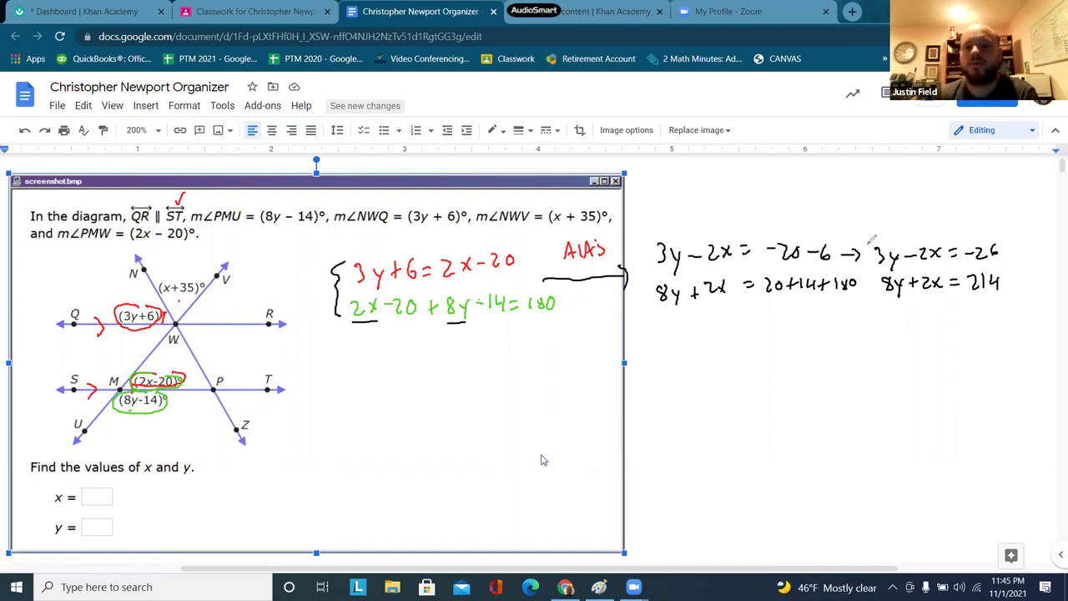
pyautogui.moveTo(856, 283); pyautogui.dragTo(873, 284)
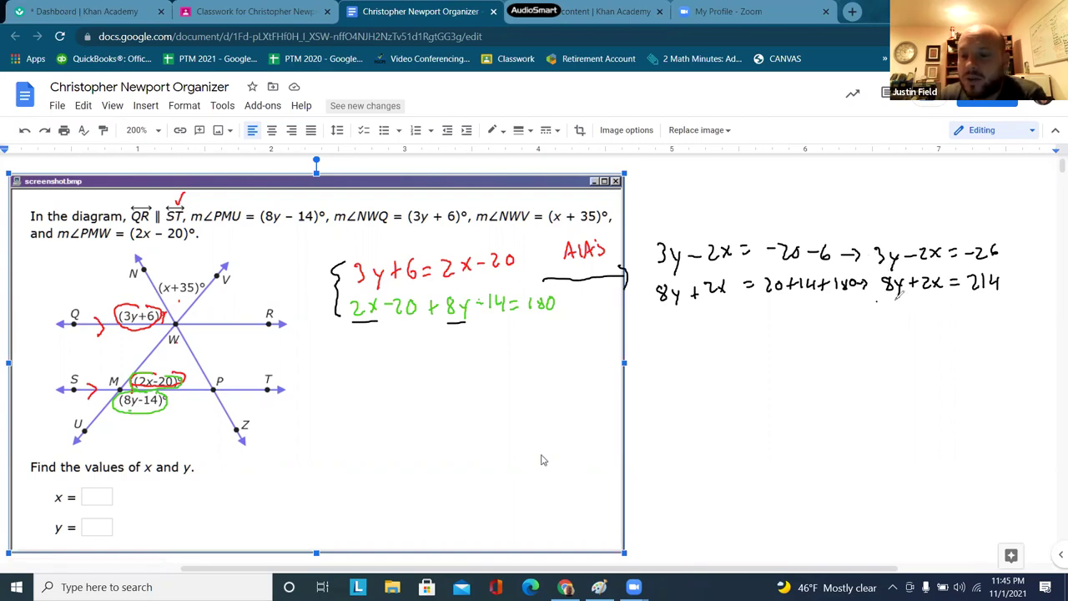
# - Underline 8y + 2x = 214 and cross out the cancelling 2x terms
pyautogui.moveTo(876, 298); pyautogui.dragTo(902, 298)
pyautogui.moveTo(1012, 290); pyautogui.dragTo(876, 293)
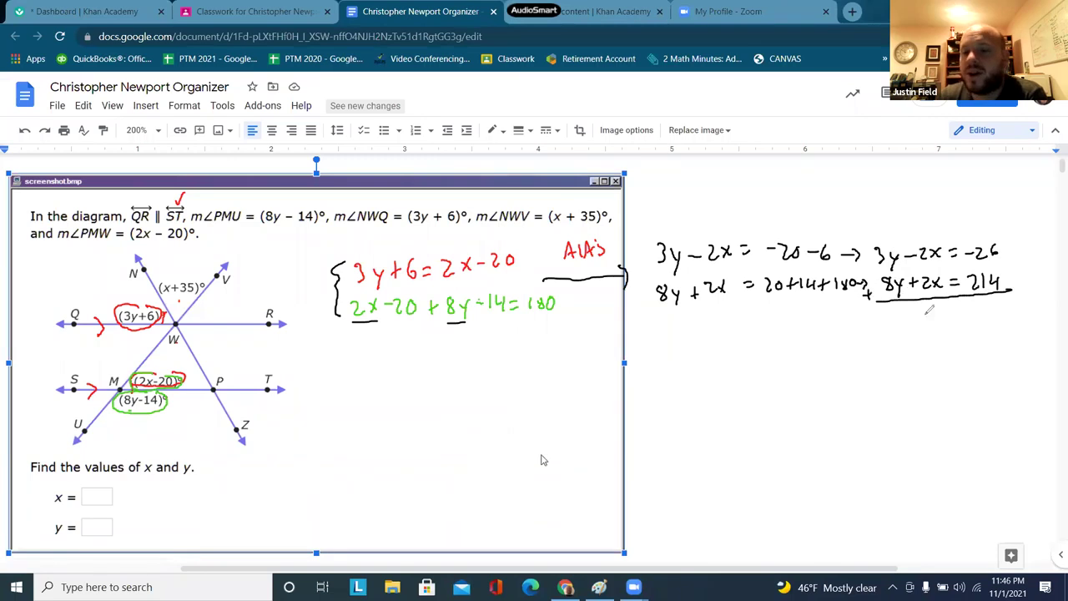
pyautogui.moveTo(940, 238)
pyautogui.mouseDown()
pyautogui.moveTo(937, 292)
pyautogui.moveTo(915, 324)
pyautogui.moveTo(939, 328)
pyautogui.moveTo(955, 314)
pyautogui.mouseUp()
# - Write the sum 11y = 188 and below it y = 188/11
pyautogui.moveTo(945, 321); pyautogui.dragTo(955, 321)
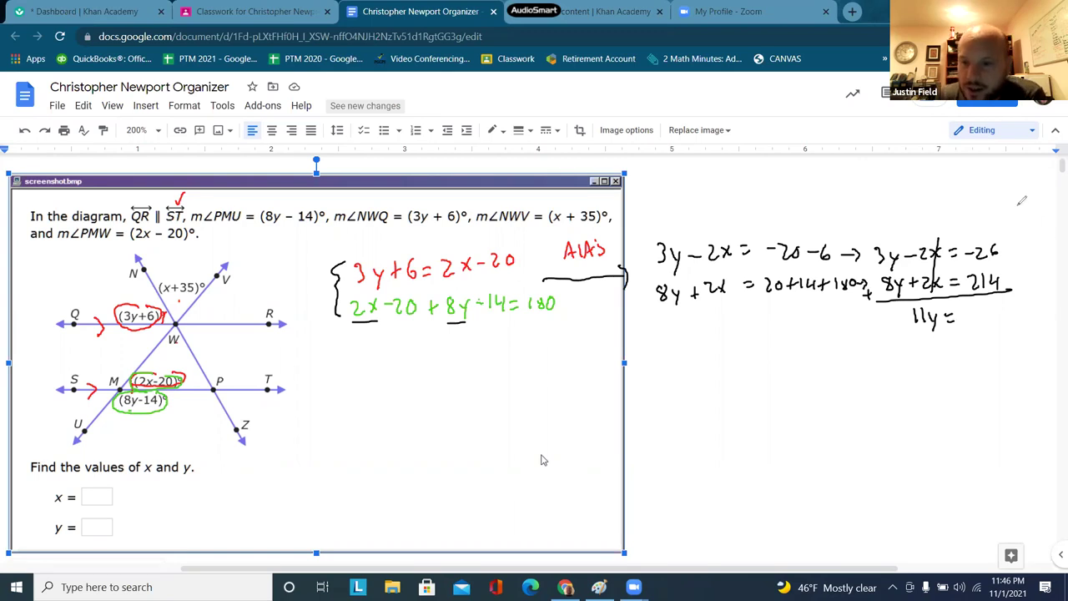
pyautogui.moveTo(968, 308)
pyautogui.mouseDown()
pyautogui.moveTo(968, 324)
pyautogui.moveTo(991, 310)
pyautogui.mouseUp()
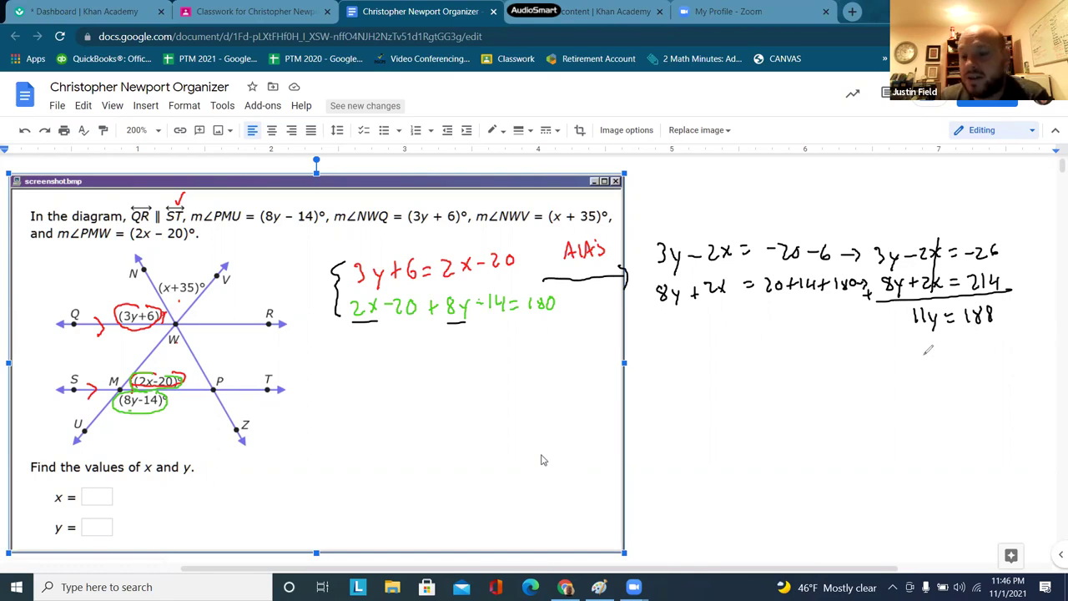
pyautogui.moveTo(919, 349)
pyautogui.mouseDown()
pyautogui.moveTo(925, 367)
pyautogui.moveTo(944, 353)
pyautogui.mouseUp()
pyautogui.moveTo(933, 360)
pyautogui.mouseDown()
pyautogui.moveTo(984, 344)
pyautogui.moveTo(966, 385)
pyautogui.moveTo(976, 384)
pyautogui.mouseUp()
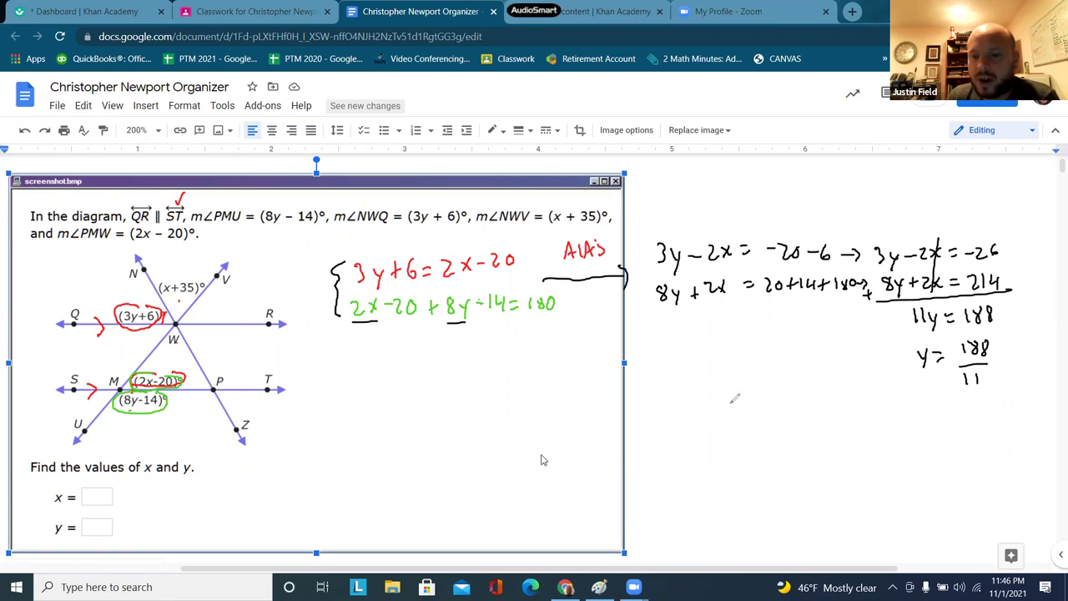
# - Write 3(188/11) + 6 = 2x - 20, arrowed from the red equation, then deselect the image
pyautogui.moveTo(696, 397)
pyautogui.mouseDown()
pyautogui.moveTo(707, 402)
pyautogui.moveTo(699, 419)
pyautogui.mouseUp()
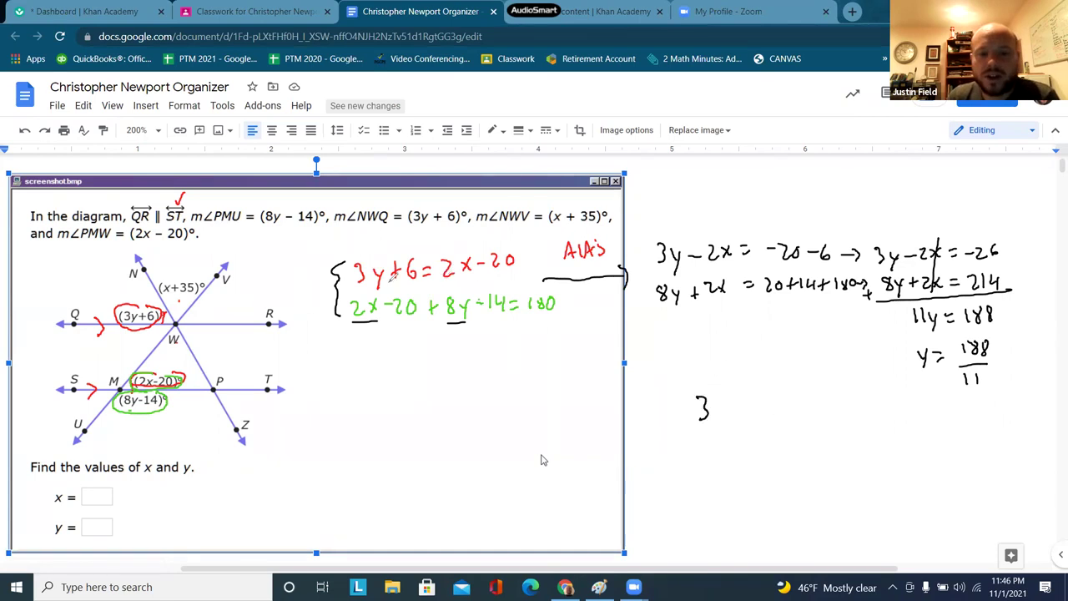
pyautogui.moveTo(518, 259)
pyautogui.mouseDown()
pyautogui.moveTo(578, 290)
pyautogui.moveTo(659, 400)
pyautogui.moveTo(679, 401)
pyautogui.mouseUp()
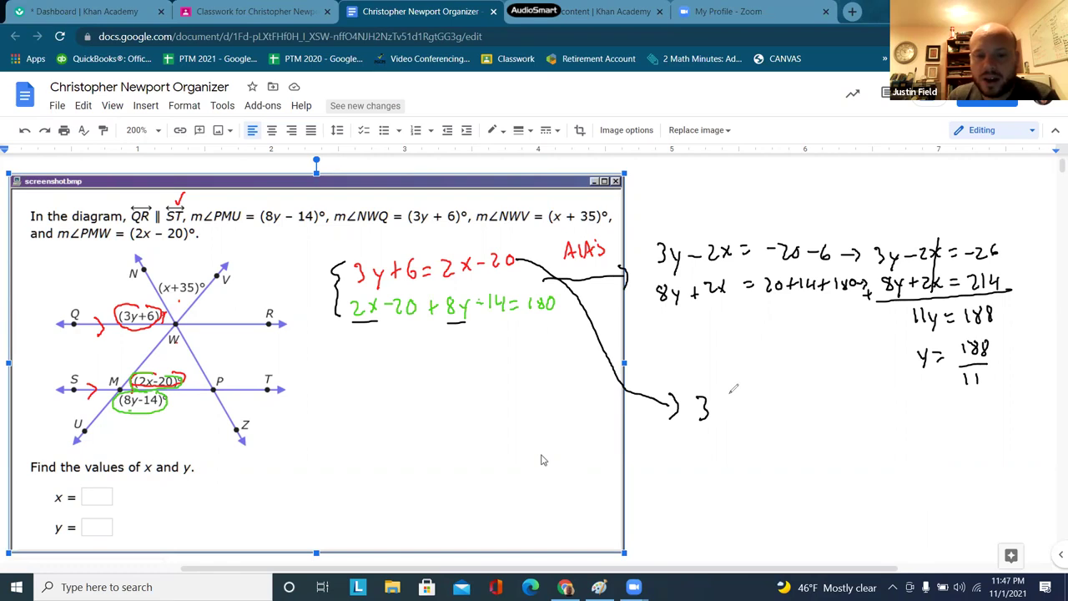
pyautogui.moveTo(724, 392)
pyautogui.mouseDown()
pyautogui.moveTo(724, 407)
pyautogui.moveTo(752, 410)
pyautogui.moveTo(743, 428)
pyautogui.mouseUp()
pyautogui.moveTo(722, 385); pyautogui.dragTo(717, 431)
pyautogui.moveTo(757, 382)
pyautogui.mouseDown()
pyautogui.moveTo(764, 429)
pyautogui.moveTo(795, 409)
pyautogui.mouseUp()
pyautogui.moveTo(810, 402)
pyautogui.mouseDown()
pyautogui.moveTo(806, 417)
pyautogui.moveTo(813, 407)
pyautogui.moveTo(829, 413)
pyautogui.mouseUp()
pyautogui.moveTo(839, 400)
pyautogui.mouseDown()
pyautogui.moveTo(853, 419)
pyautogui.moveTo(867, 418)
pyautogui.mouseUp()
pyautogui.moveTo(877, 409)
pyautogui.mouseDown()
pyautogui.moveTo(904, 415)
pyautogui.moveTo(911, 402)
pyautogui.mouseUp()
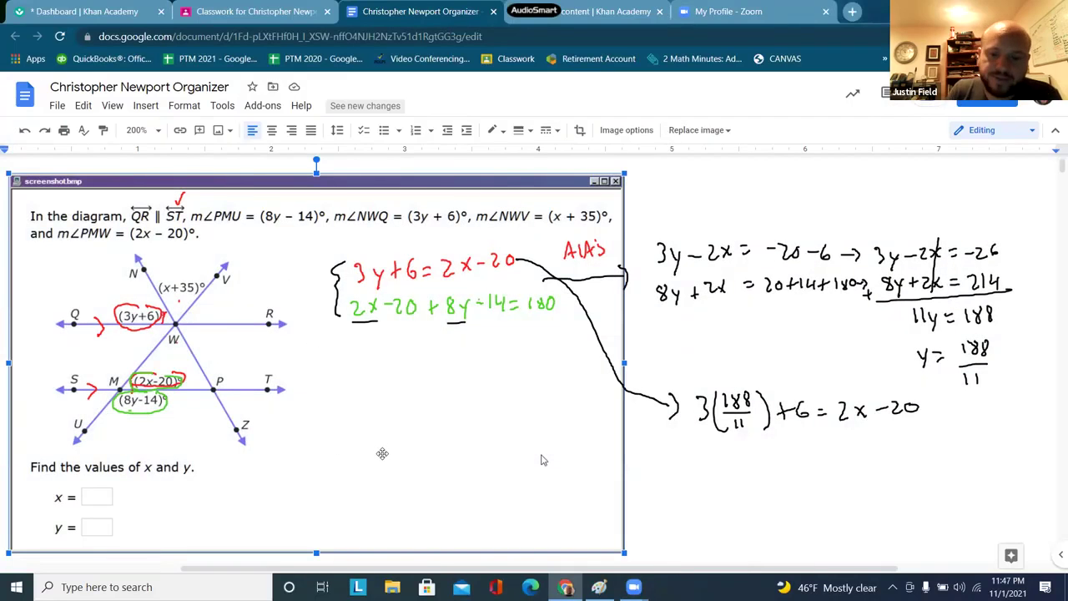
pyautogui.press('Escape')
# - Paste the annotated worksheet screenshot on a new line below the student's name
pyautogui.scroll(-1, 384, 454)
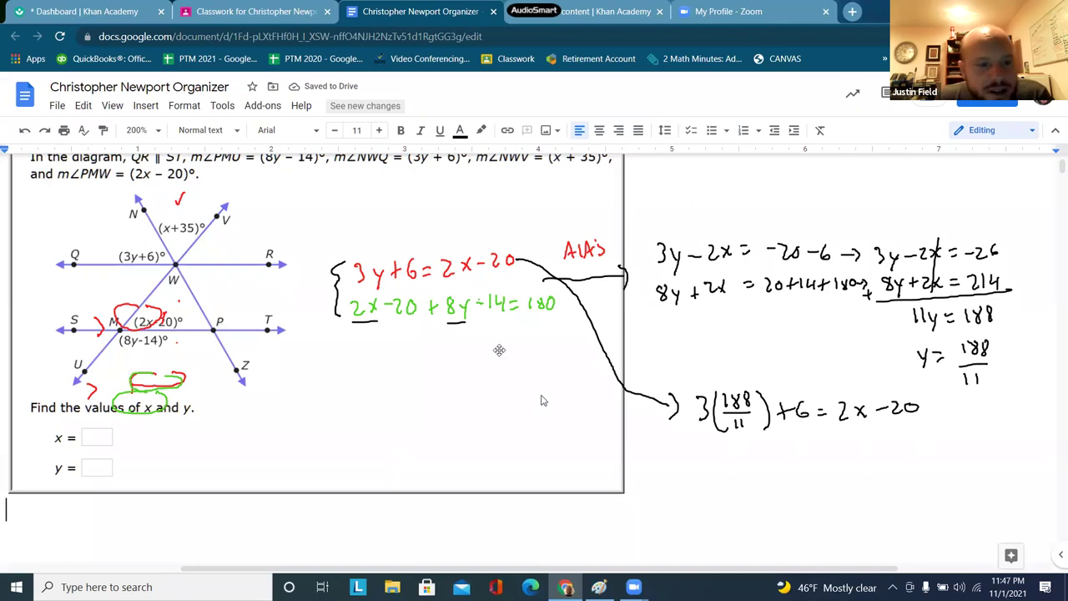
pyautogui.scroll(-10, 500, 349)
pyautogui.scroll(-2, 334, 376)
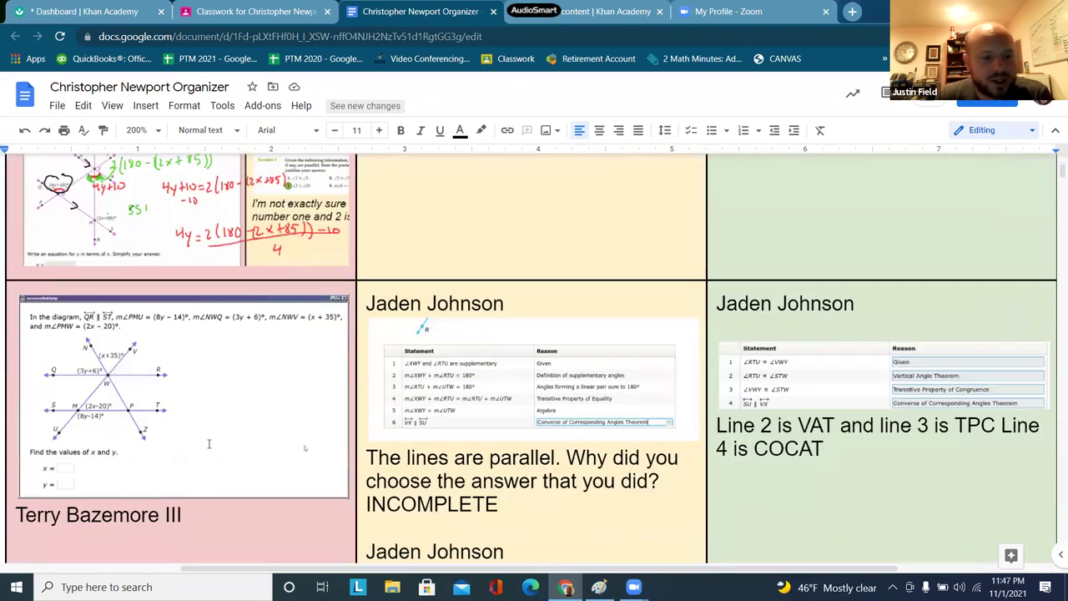
pyautogui.scroll(-3, 204, 418)
pyautogui.click(162, 306)
pyautogui.click(189, 305)
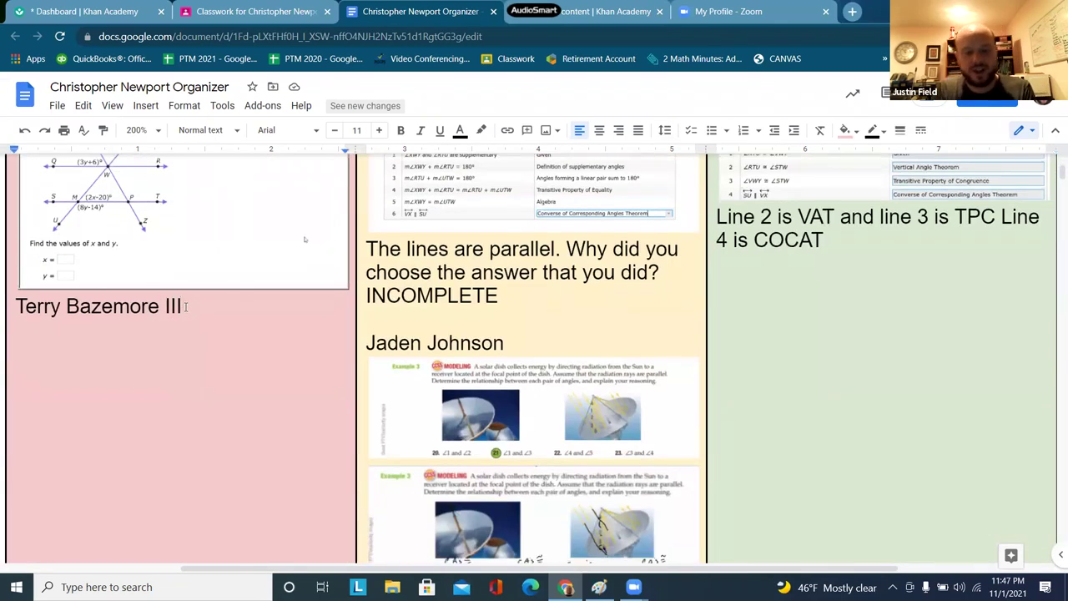
pyautogui.press('Return')
pyautogui.hotkey('ctrl', 'v')
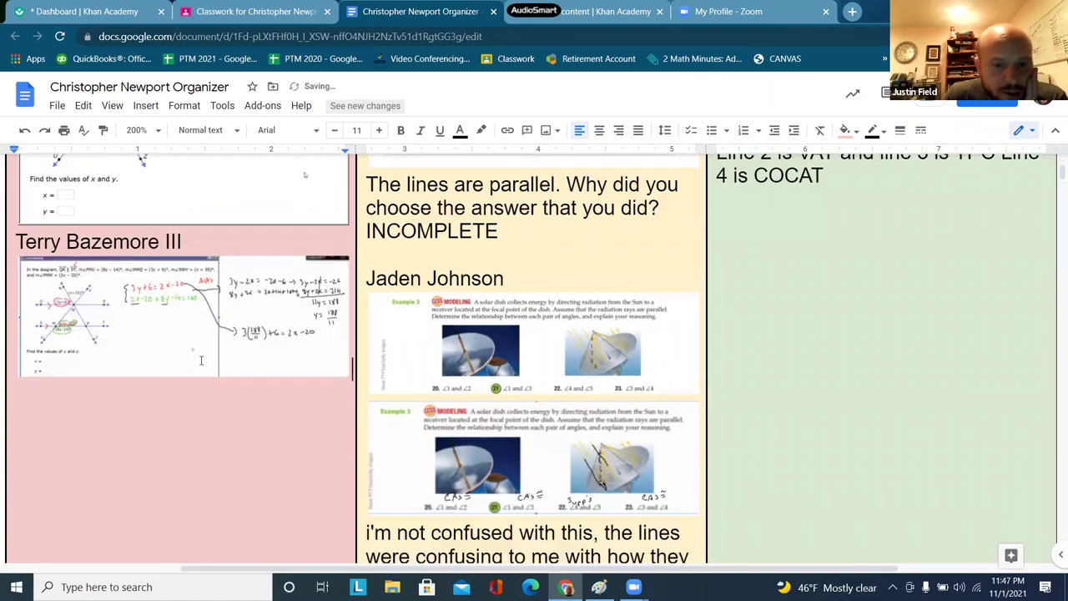
# - Scroll down to a later student row with D.7 and D.6 parallel-line proof screenshots
pyautogui.scroll(-7, 201, 360)
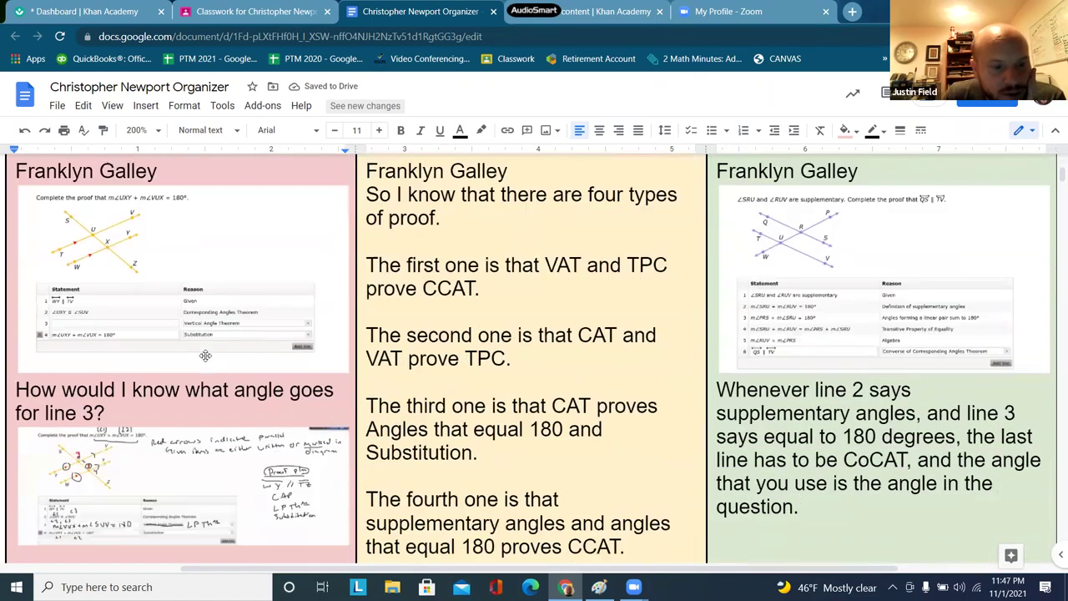
pyautogui.scroll(-1, 205, 355)
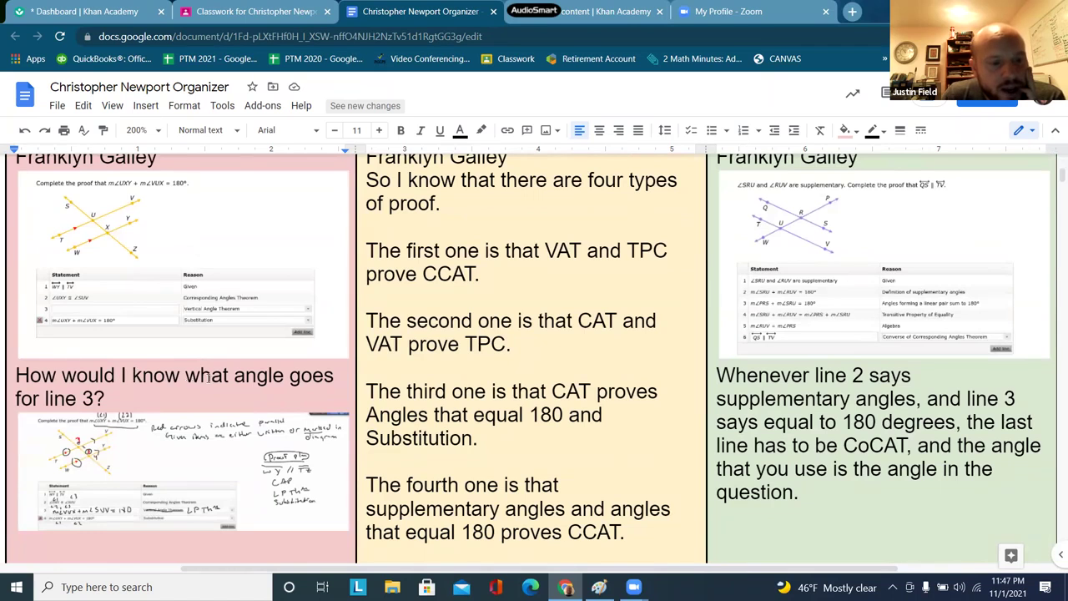
pyautogui.scroll(-1, 167, 434)
pyautogui.scroll(3, 172, 334)
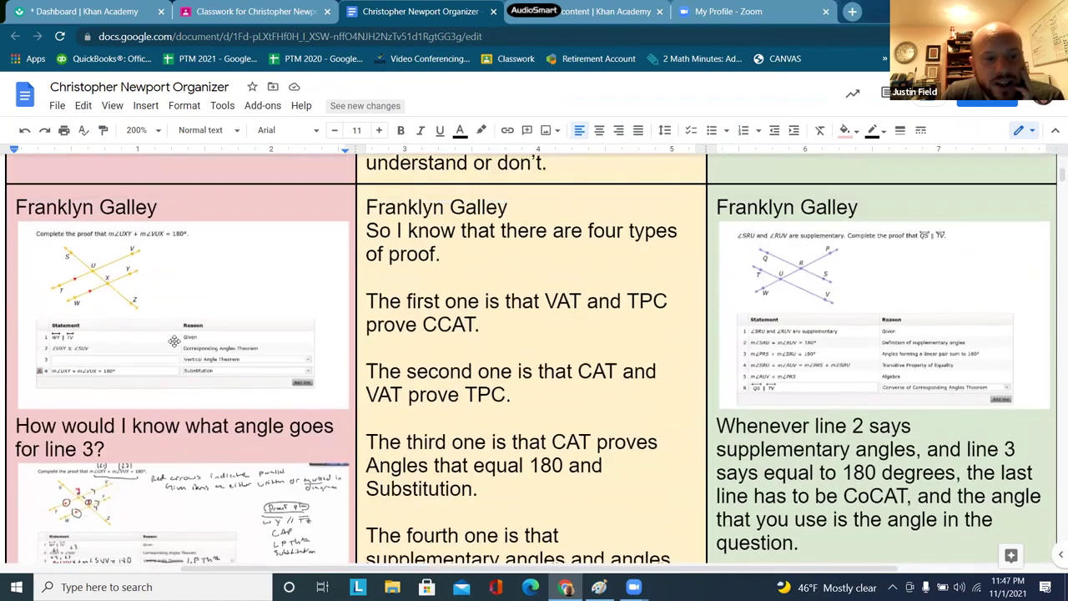
pyautogui.scroll(1, 173, 340)
pyautogui.scroll(-6, 173, 341)
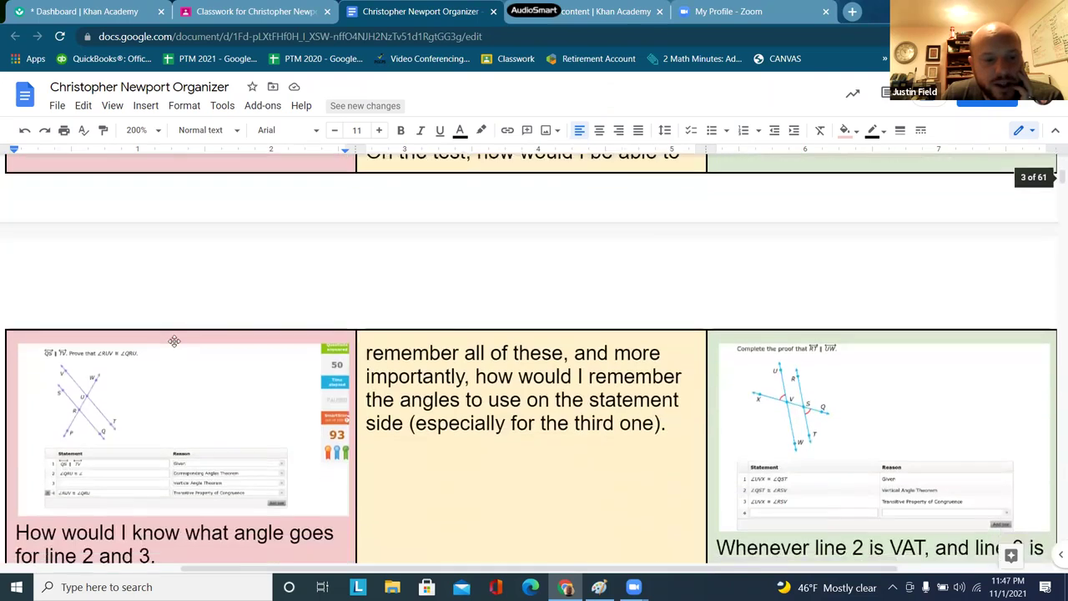
pyautogui.scroll(-3, 173, 340)
pyautogui.scroll(-5, 173, 341)
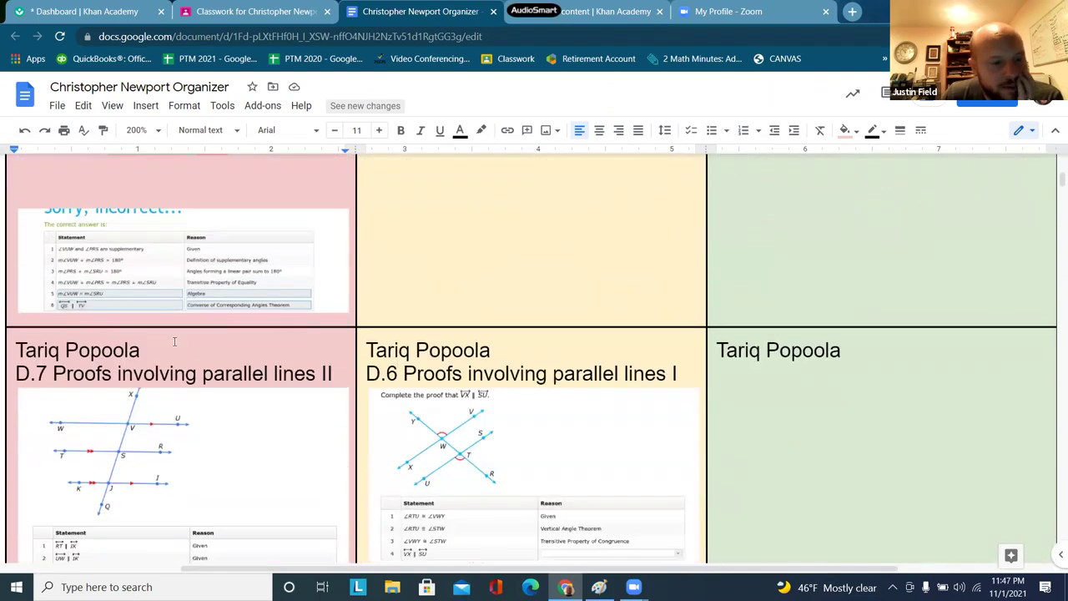
pyautogui.scroll(-5, 174, 340)
pyautogui.scroll(2, 175, 345)
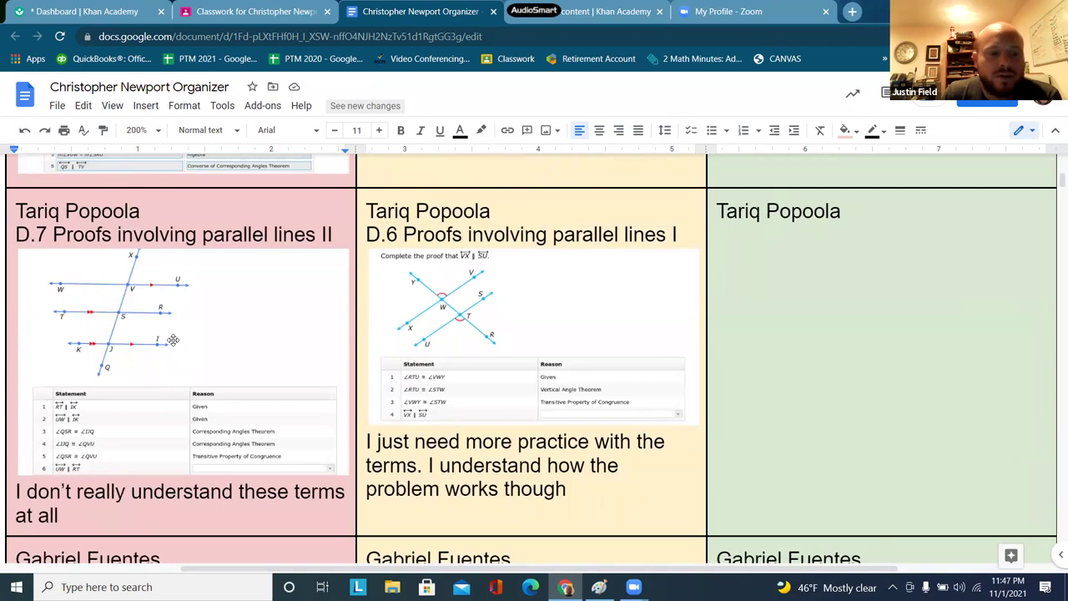
# - Insert two blank lines between the D.7 proof screenshot and the student's comment
pyautogui.moveTo(34, 235); pyautogui.dragTo(335, 236)
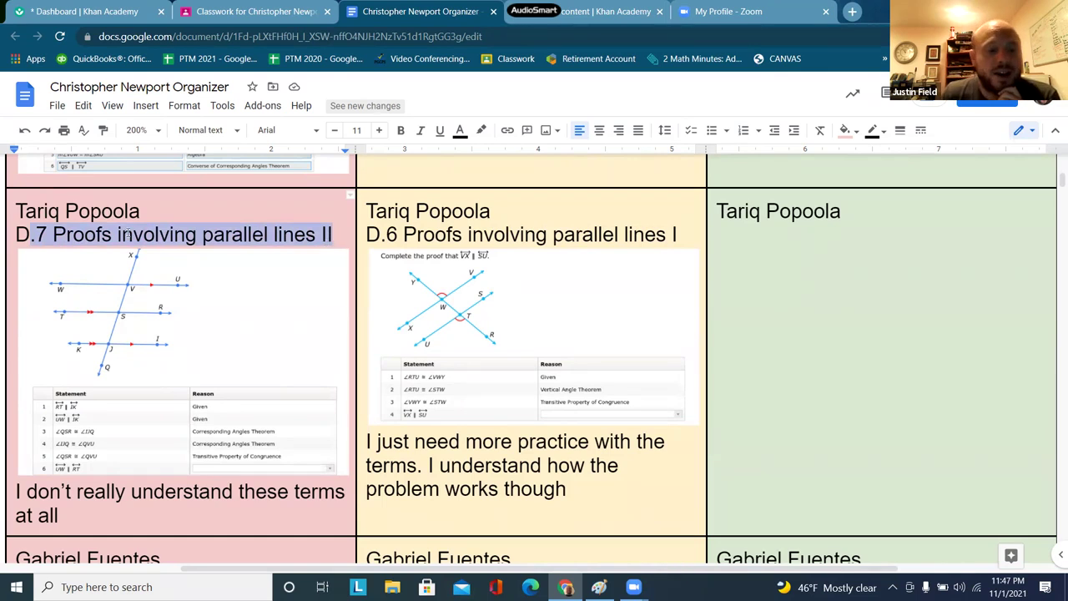
pyautogui.click(17, 493)
pyautogui.press('Return')
pyautogui.press('Return')
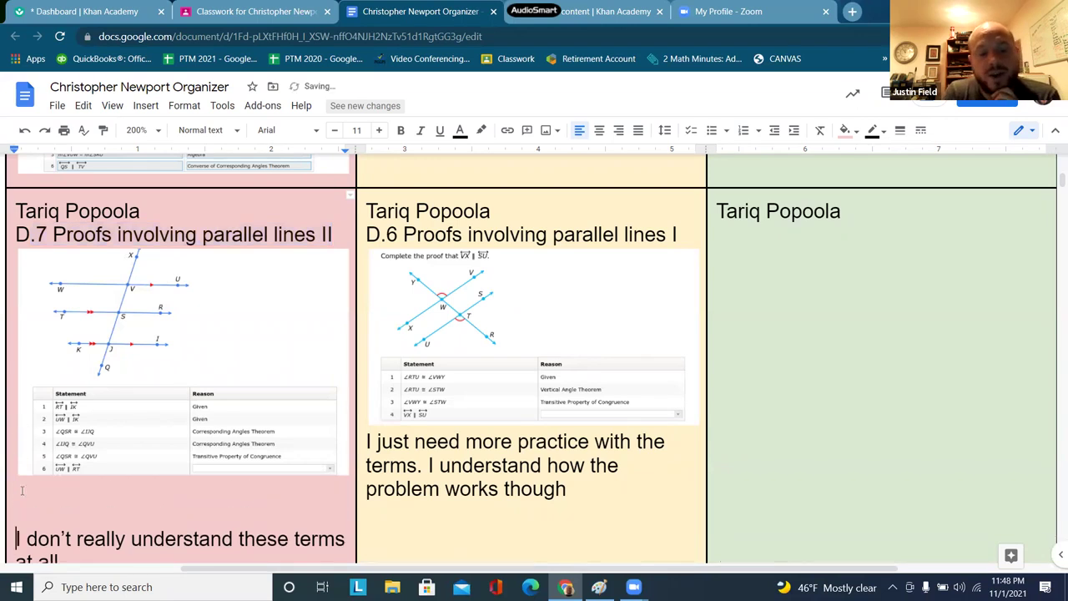
pyautogui.press('Up')
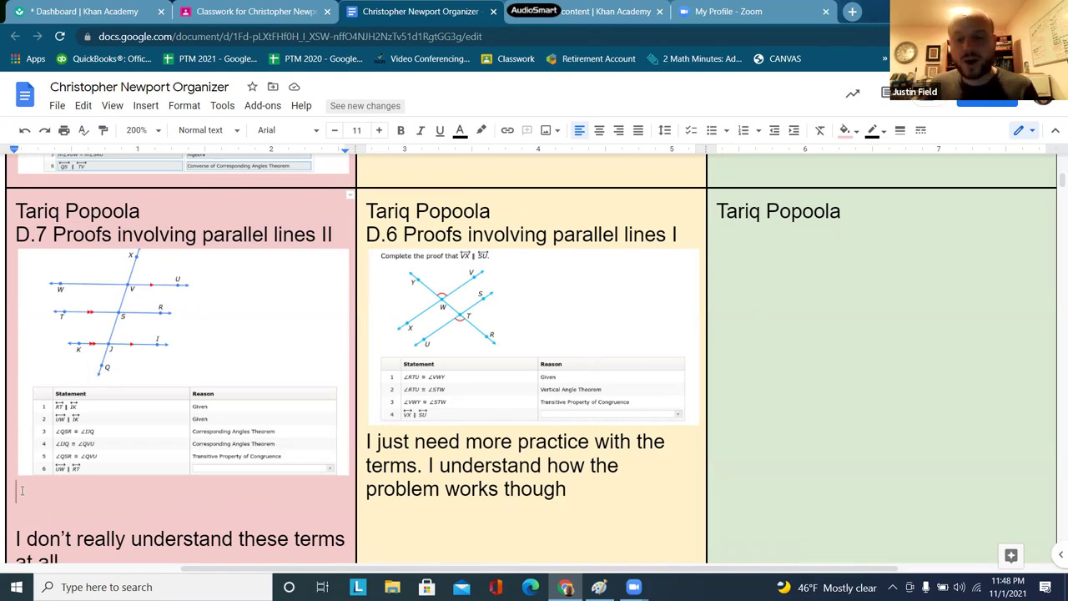
pyautogui.click(22, 491)
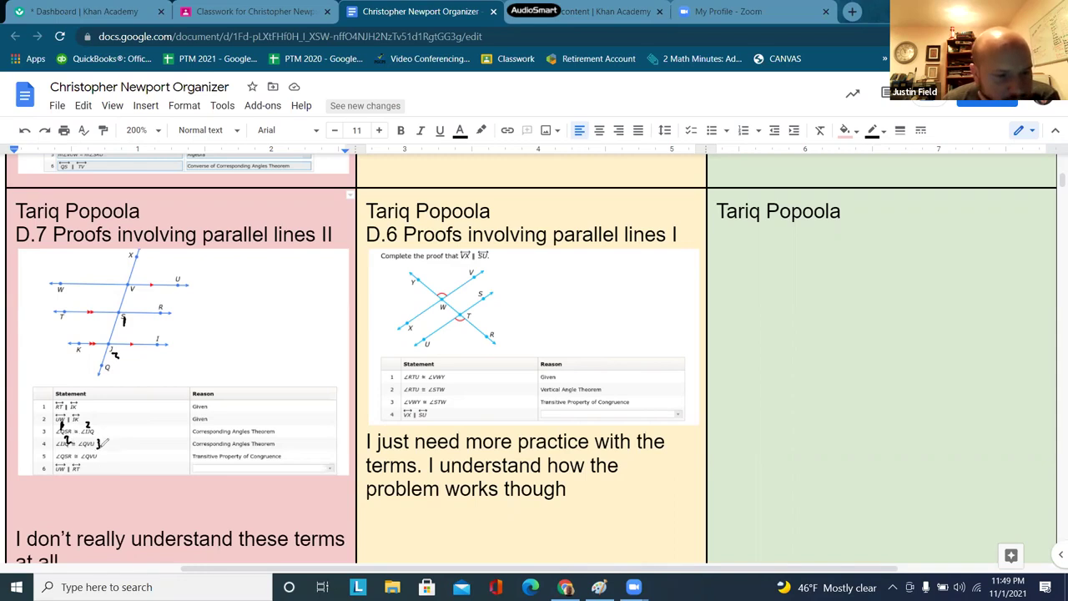
# - Number the angles on the D.7 diagram and write CAP Converse as reason 6
pyautogui.moveTo(94, 439); pyautogui.dragTo(94, 448)
pyautogui.moveTo(132, 289); pyautogui.dragTo(131, 298)
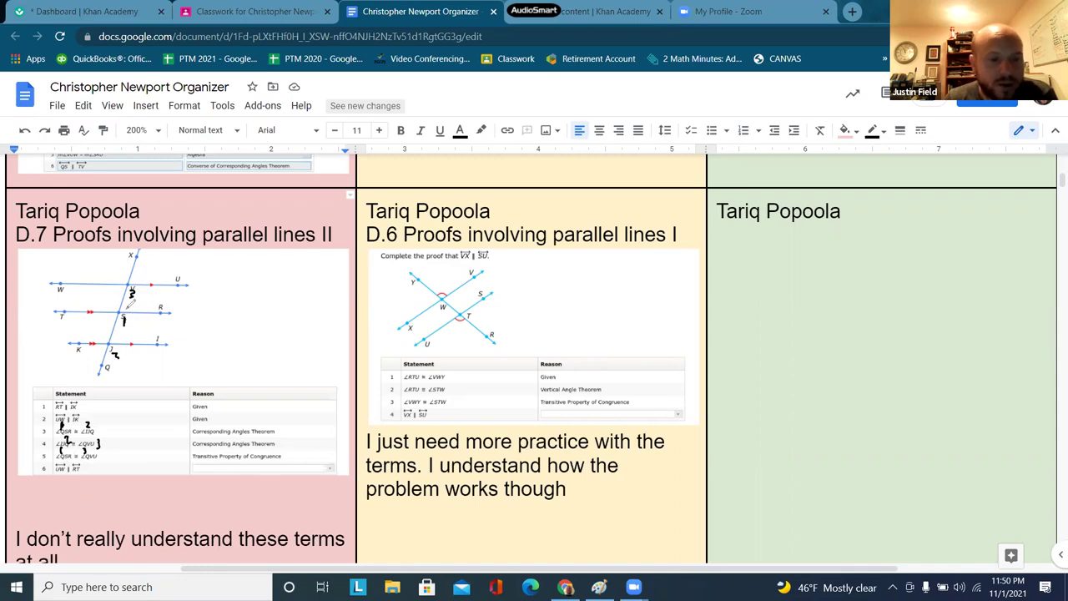
pyautogui.moveTo(134, 310)
pyautogui.mouseDown()
pyautogui.moveTo(115, 317)
pyautogui.moveTo(130, 332)
pyautogui.moveTo(126, 297)
pyautogui.moveTo(140, 302)
pyautogui.moveTo(125, 309)
pyautogui.mouseUp()
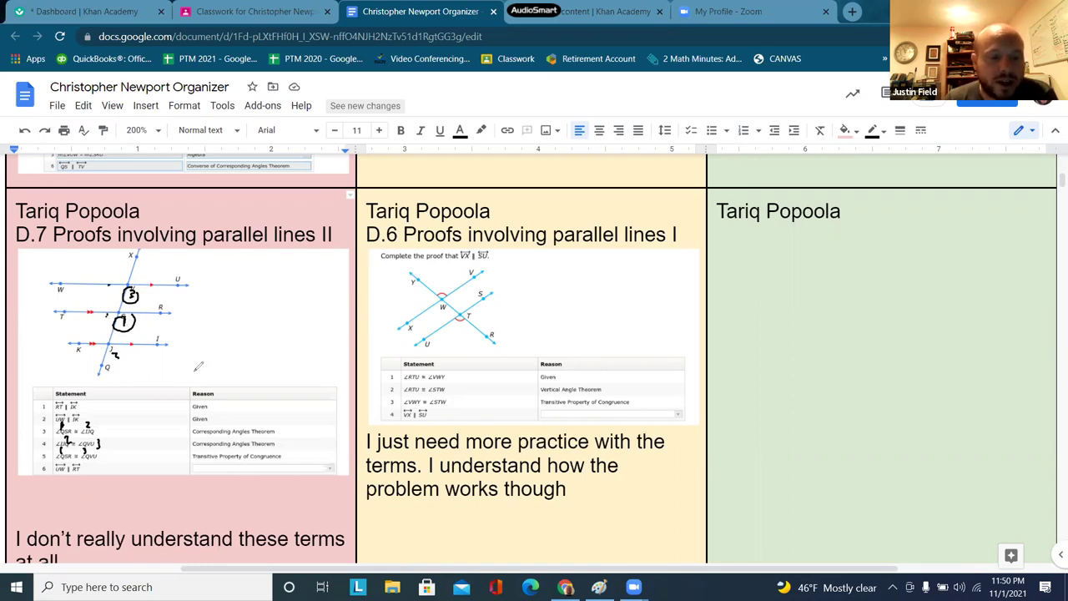
pyautogui.moveTo(206, 461)
pyautogui.mouseDown()
pyautogui.moveTo(204, 471)
pyautogui.moveTo(332, 471)
pyautogui.mouseUp()
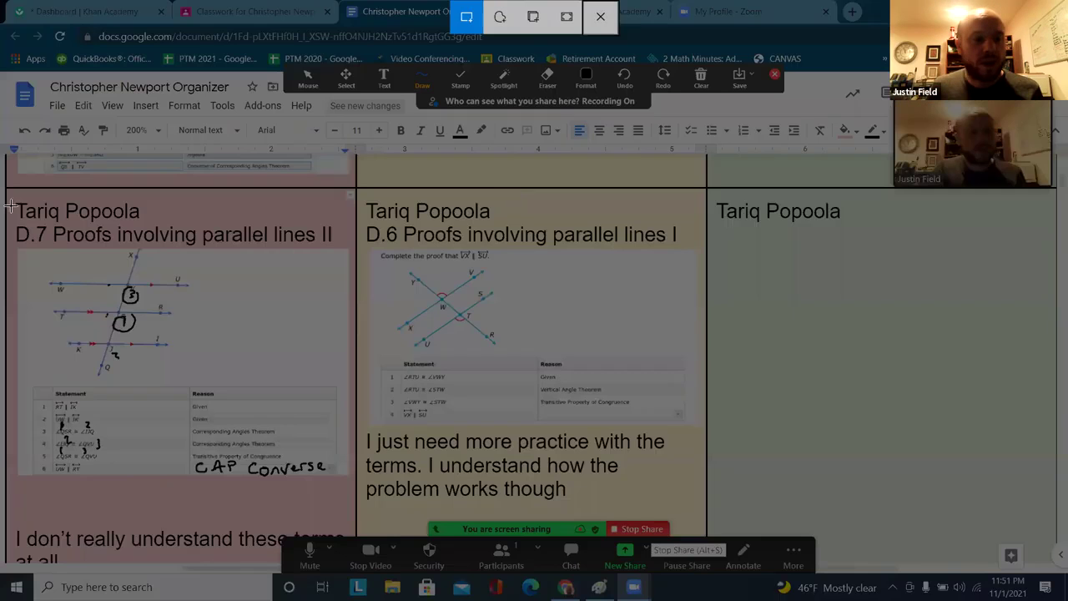
# - Snip the annotated D.7 cell and paste it on the empty line below the table
pyautogui.moveTo(11, 205)
pyautogui.mouseDown()
pyautogui.moveTo(246, 362)
pyautogui.moveTo(347, 477)
pyautogui.mouseUp()
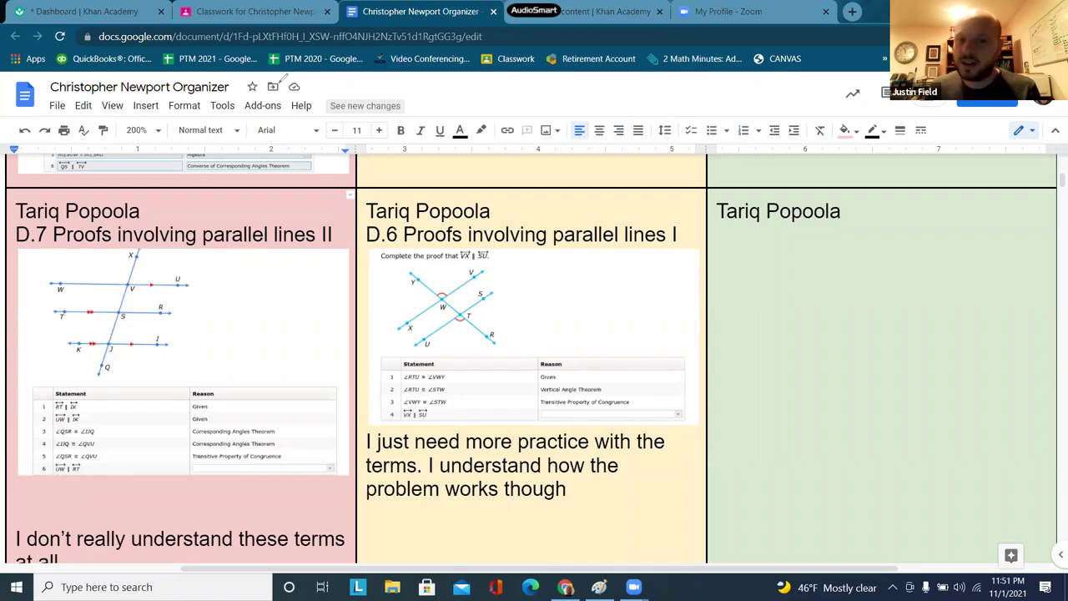
pyautogui.click(131, 485)
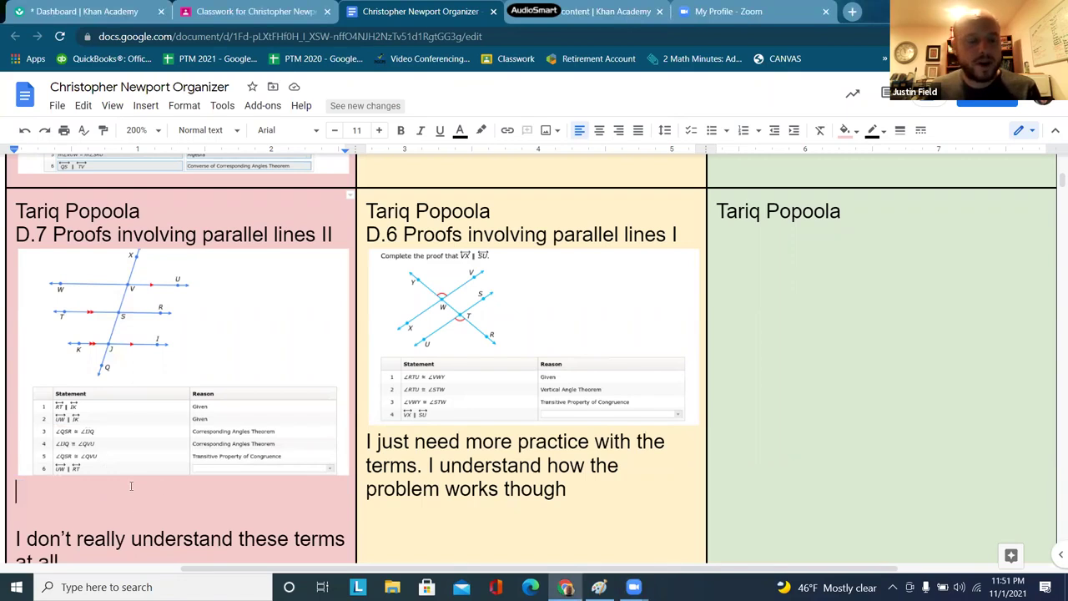
pyautogui.hotkey('ctrl', 'v')
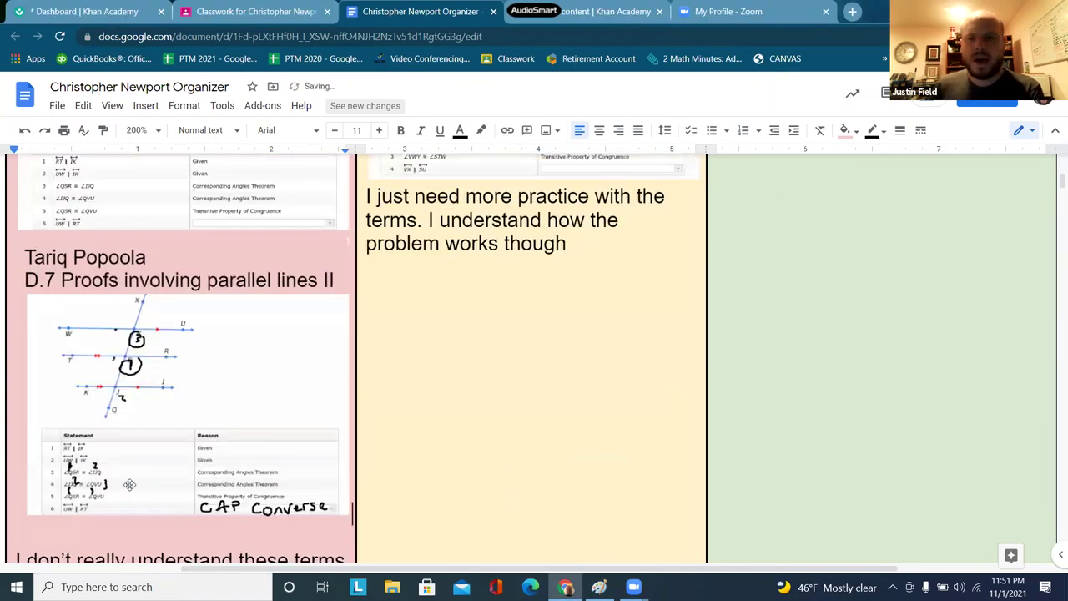
# - Scroll through the organizer to the next student's problem 40 picture and question
pyautogui.scroll(-3, 130, 475)
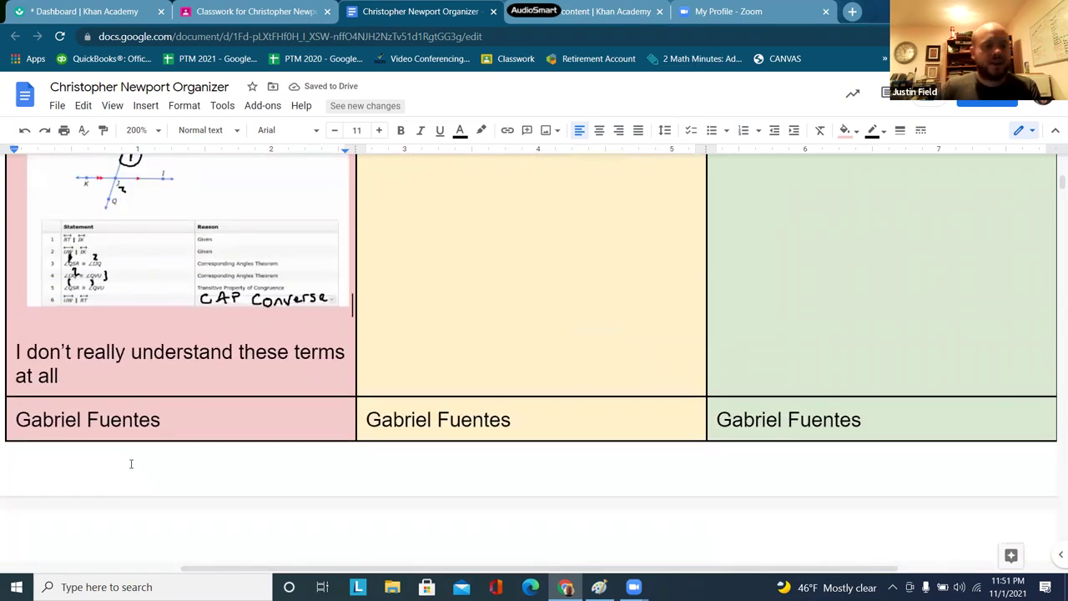
pyautogui.scroll(-6, 131, 464)
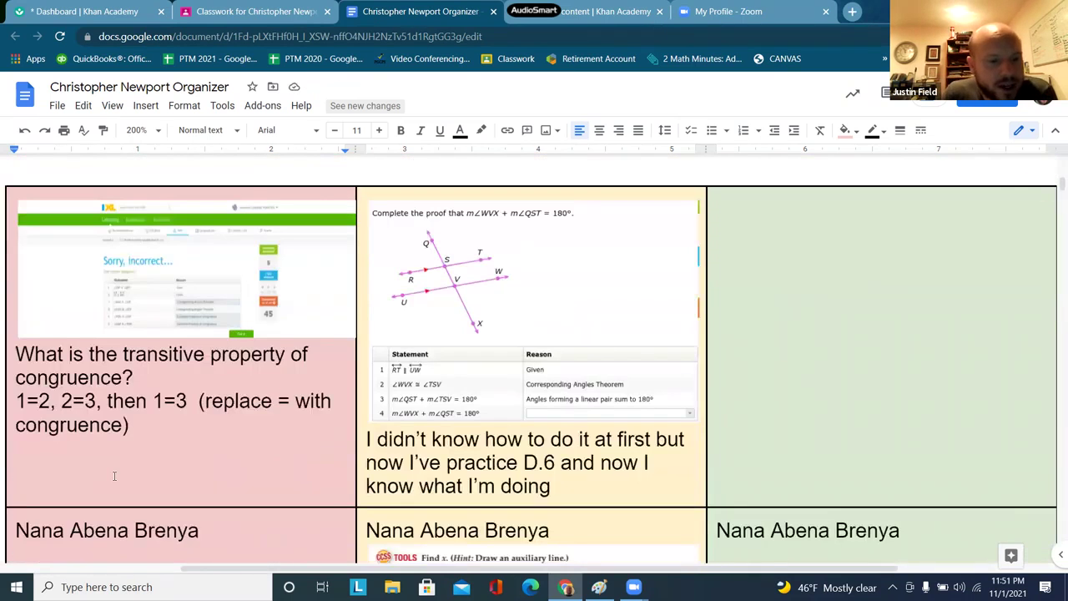
pyautogui.scroll(-5, 115, 476)
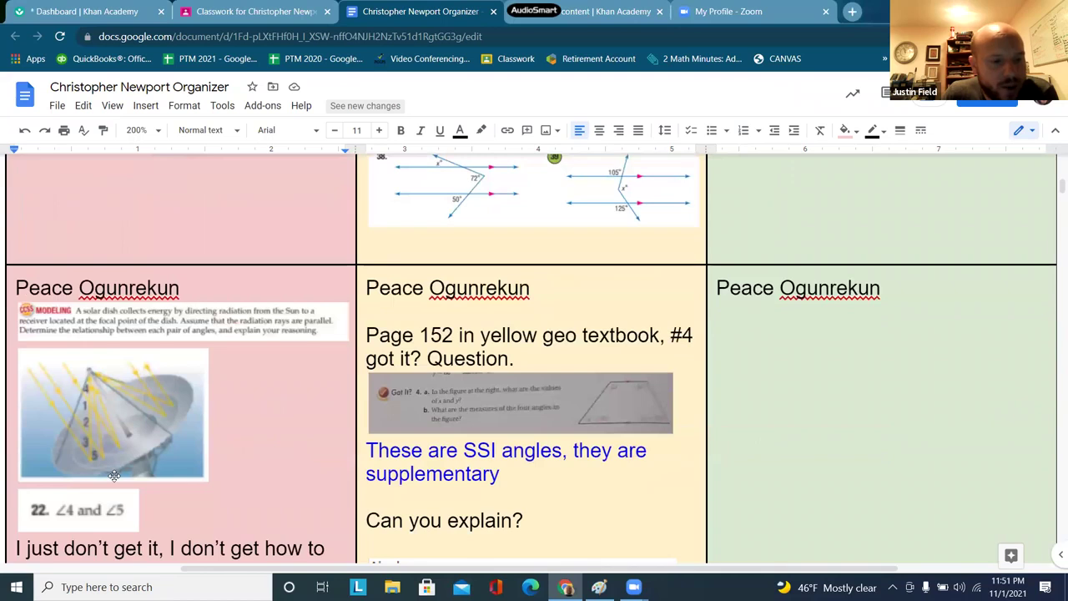
pyautogui.scroll(-5, 114, 476)
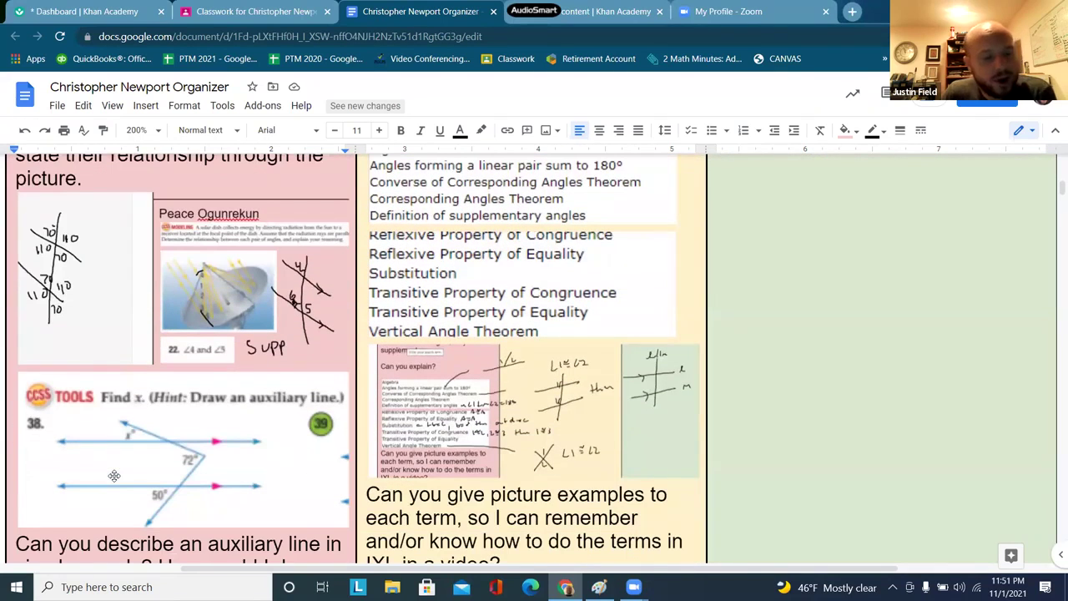
pyautogui.scroll(-7, 115, 476)
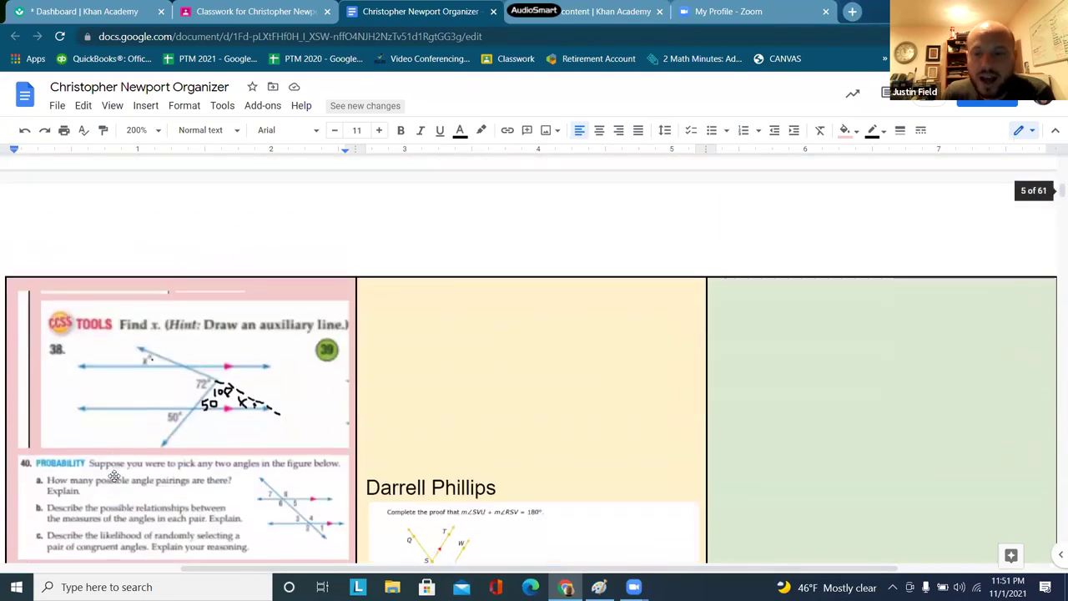
pyautogui.scroll(-2, 114, 475)
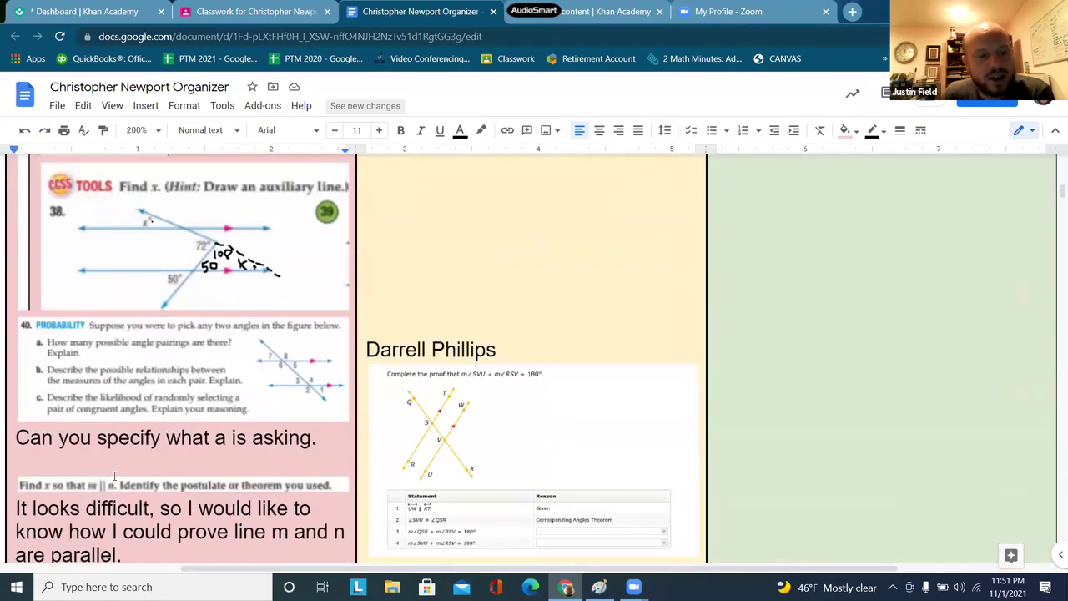
pyautogui.scroll(-4, 115, 476)
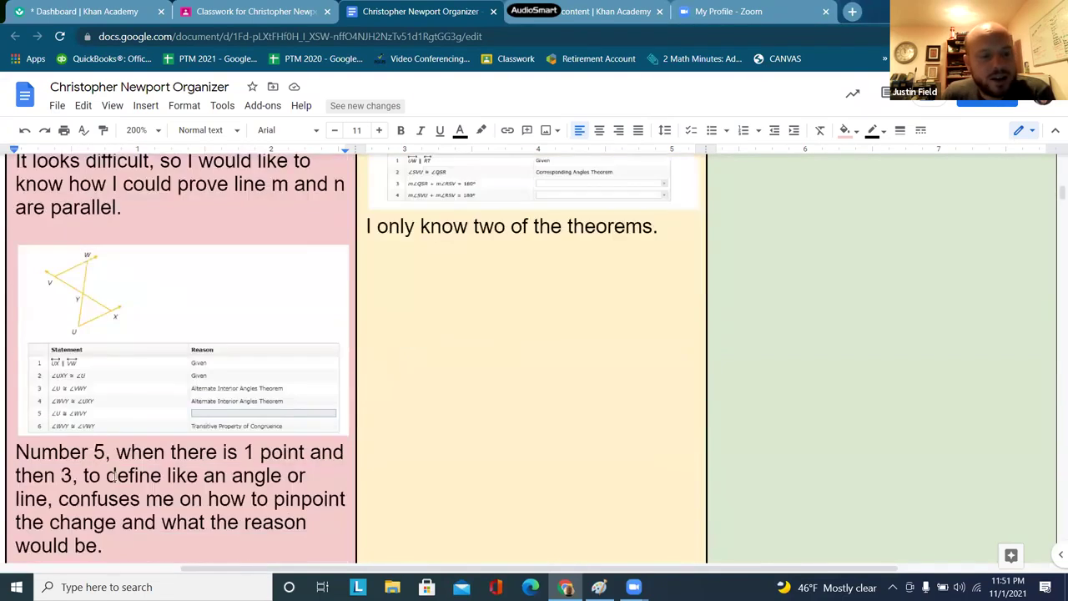
pyautogui.scroll(2, 115, 476)
pyautogui.scroll(-2, 114, 475)
pyautogui.scroll(4, 114, 475)
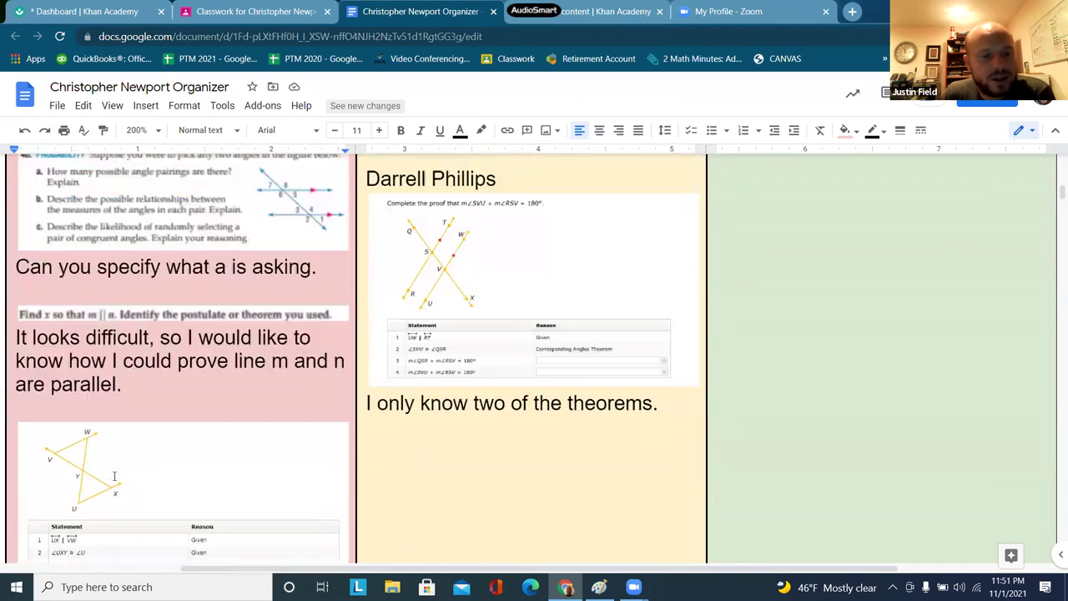
pyautogui.scroll(2, 114, 476)
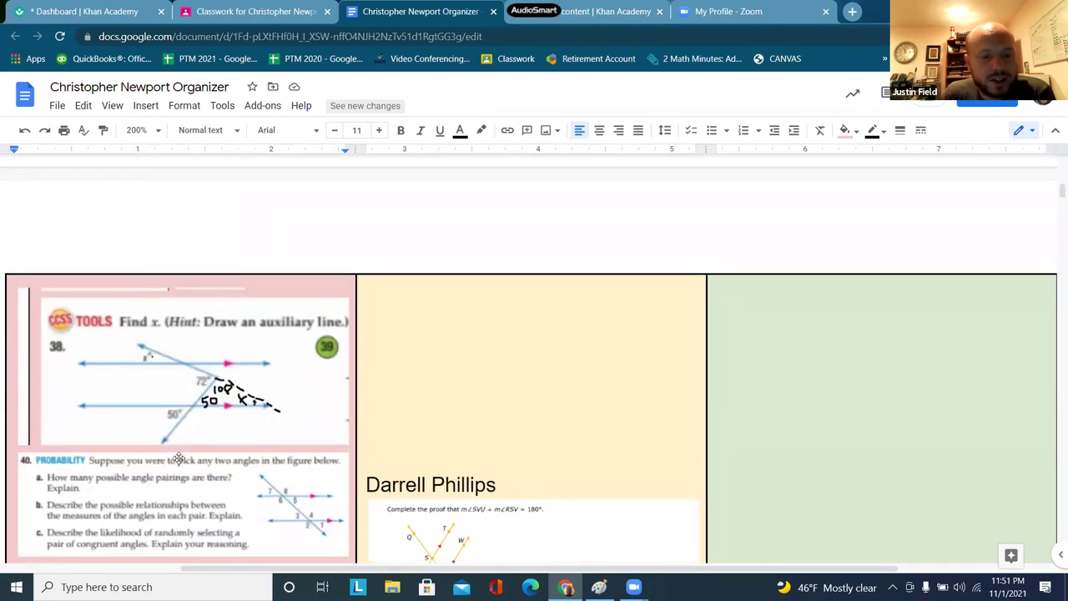
pyautogui.scroll(-3, 179, 461)
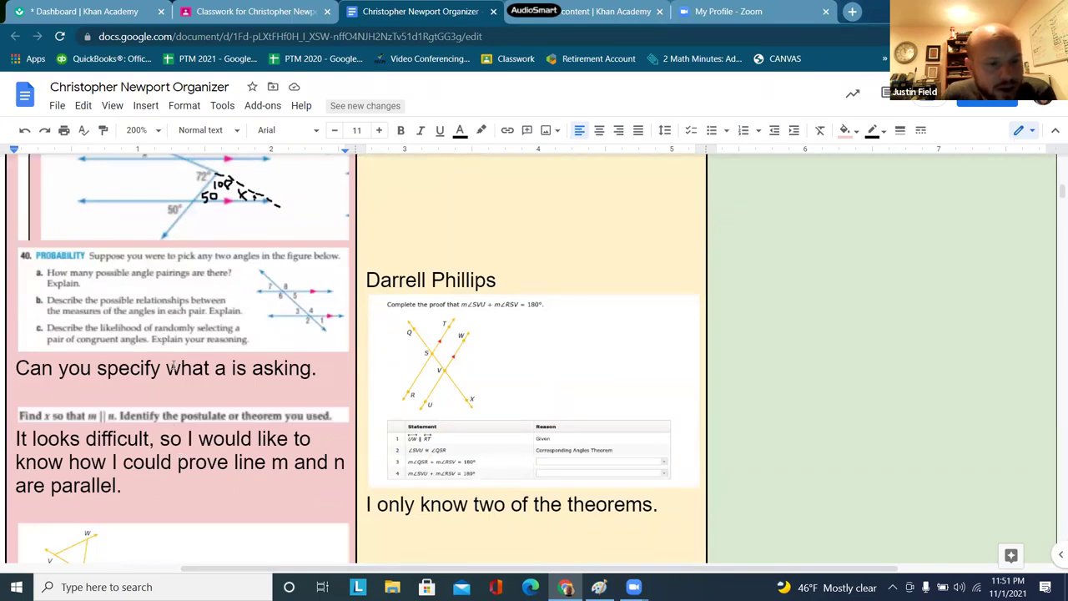
# - Delete the problem 40 picture and 'Can you specify what a is asking.' and type 'Need picture'
pyautogui.moveTo(330, 372); pyautogui.dragTo(88, 312)
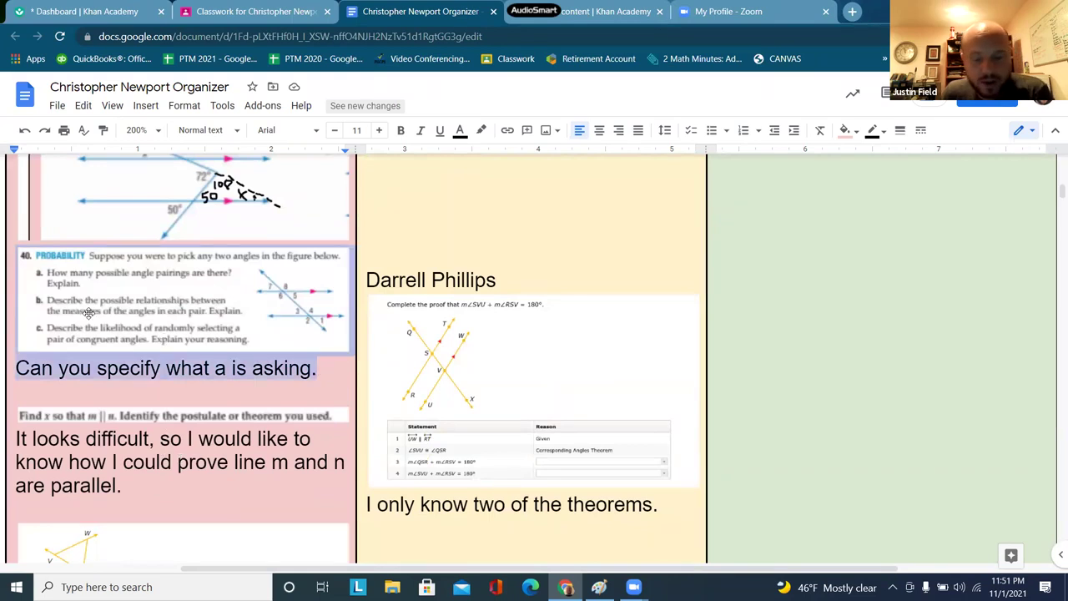
pyautogui.press('BackSpace')
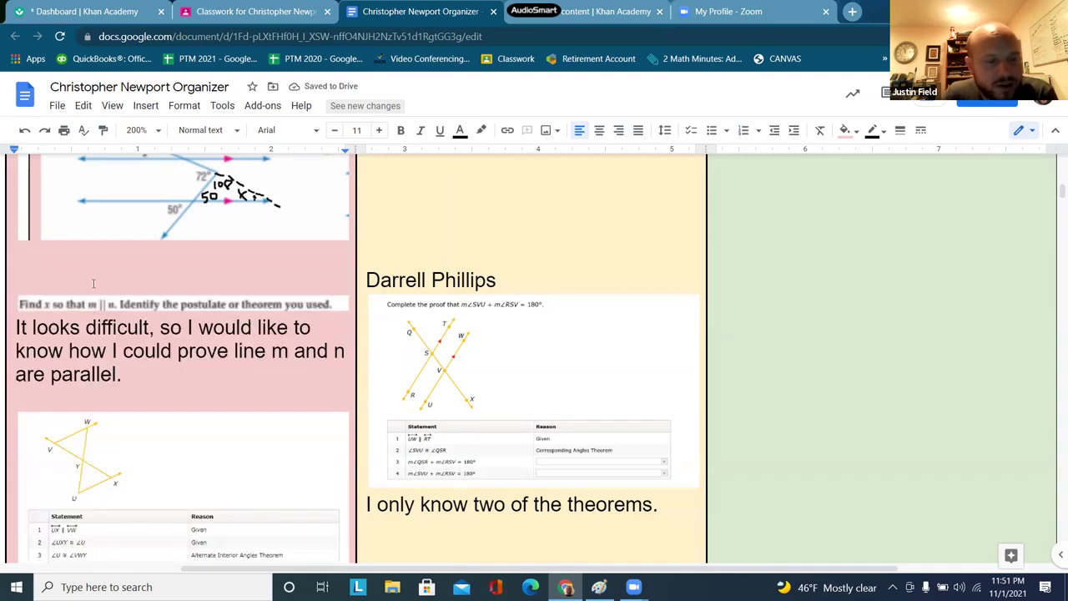
pyautogui.write('Need pi')
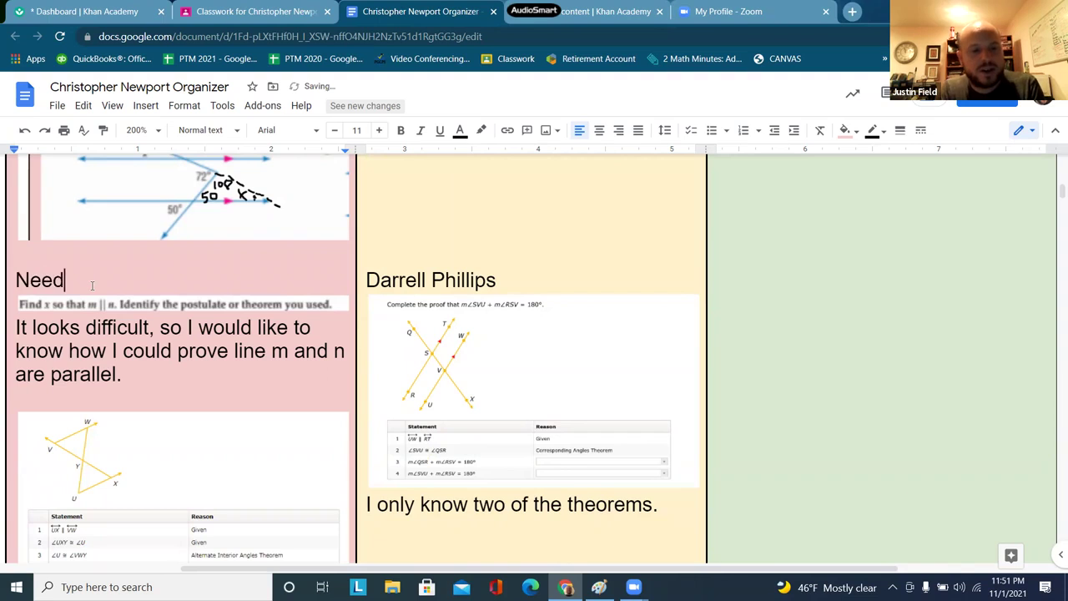
pyautogui.write('ture')
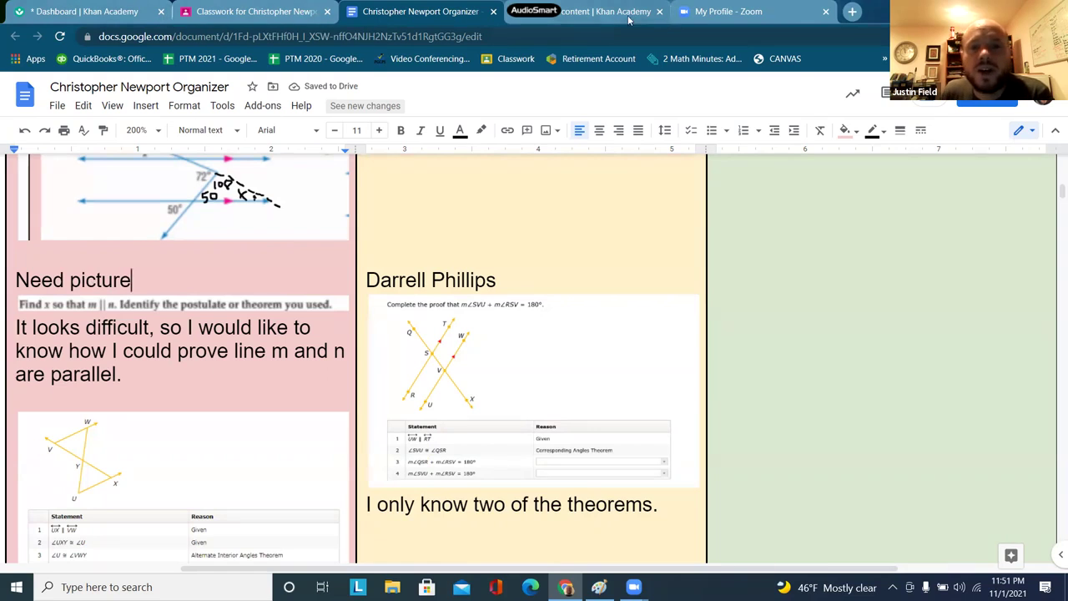
# - Open Google Drive in a new tab from Classroom and search for 'christopher newport'
pyautogui.click(271, 14)
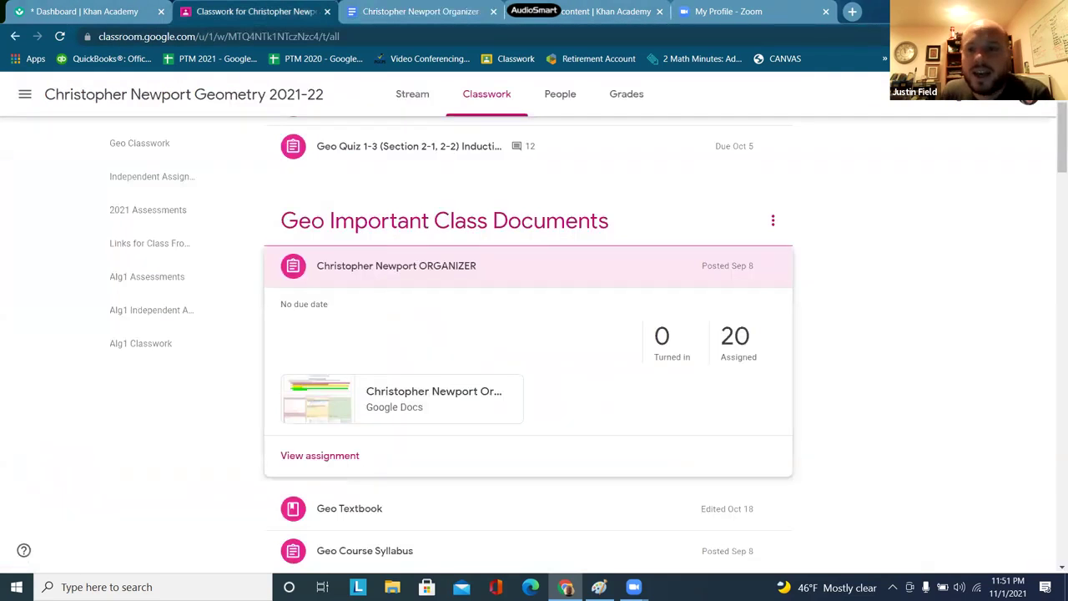
pyautogui.click(863, 162)
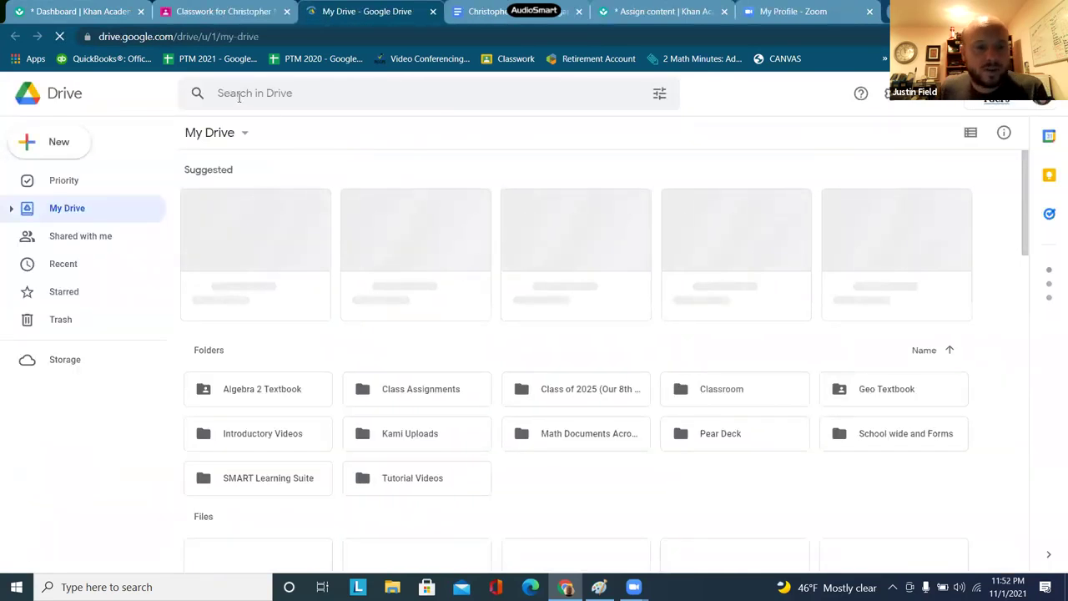
pyautogui.click(239, 94)
pyautogui.write('ch')
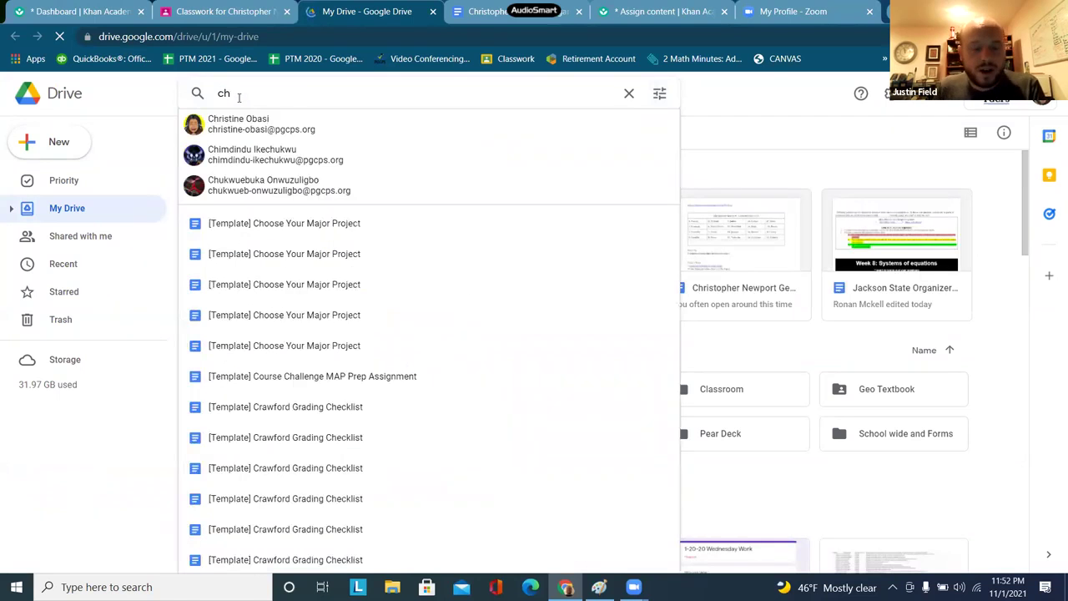
pyautogui.write('risto')
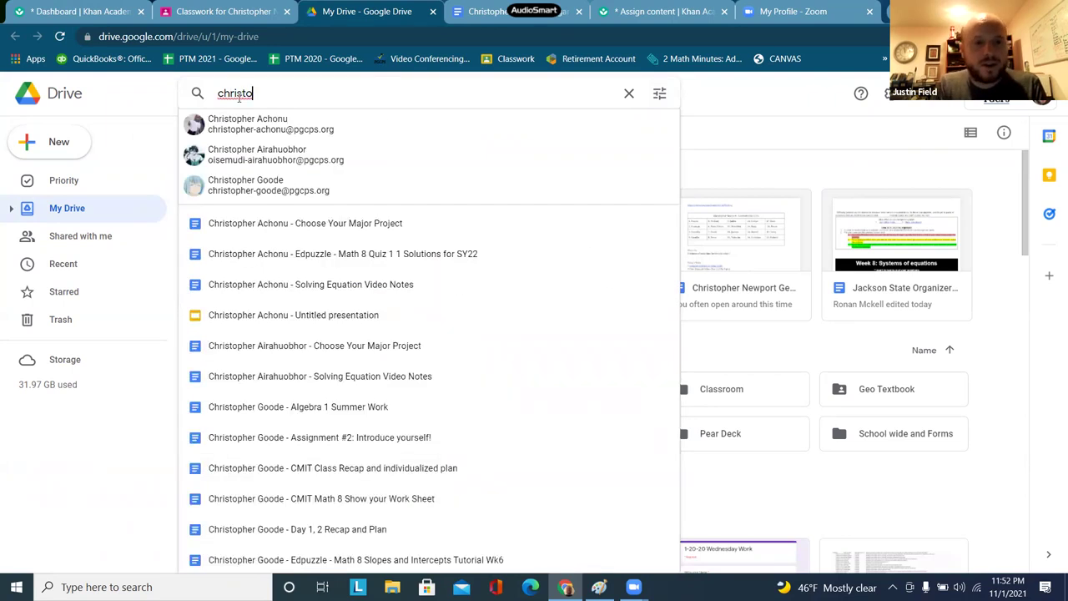
pyautogui.write('pher new')
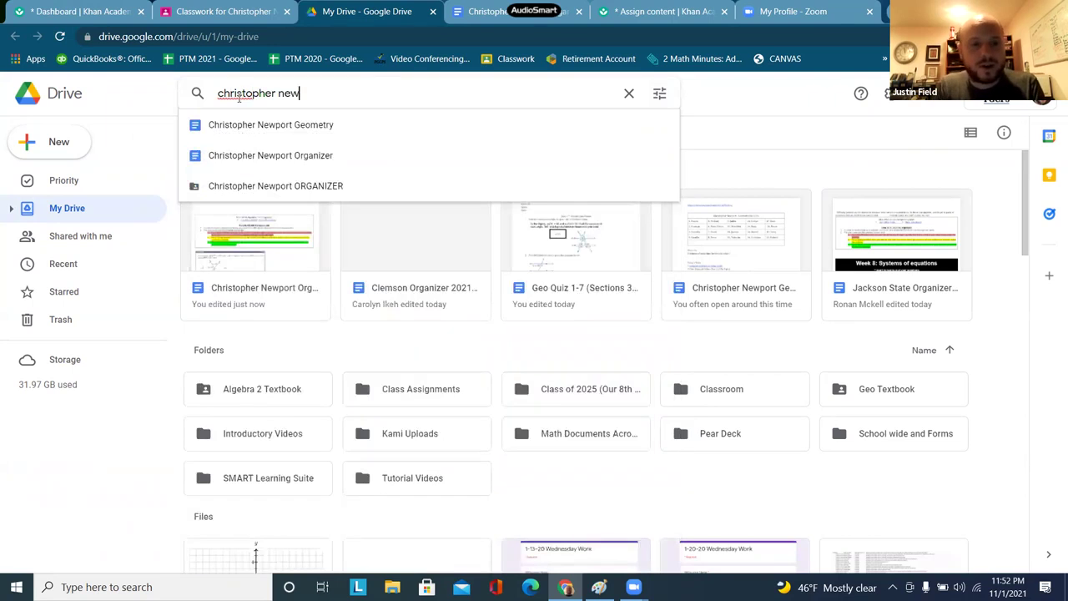
pyautogui.write('port')
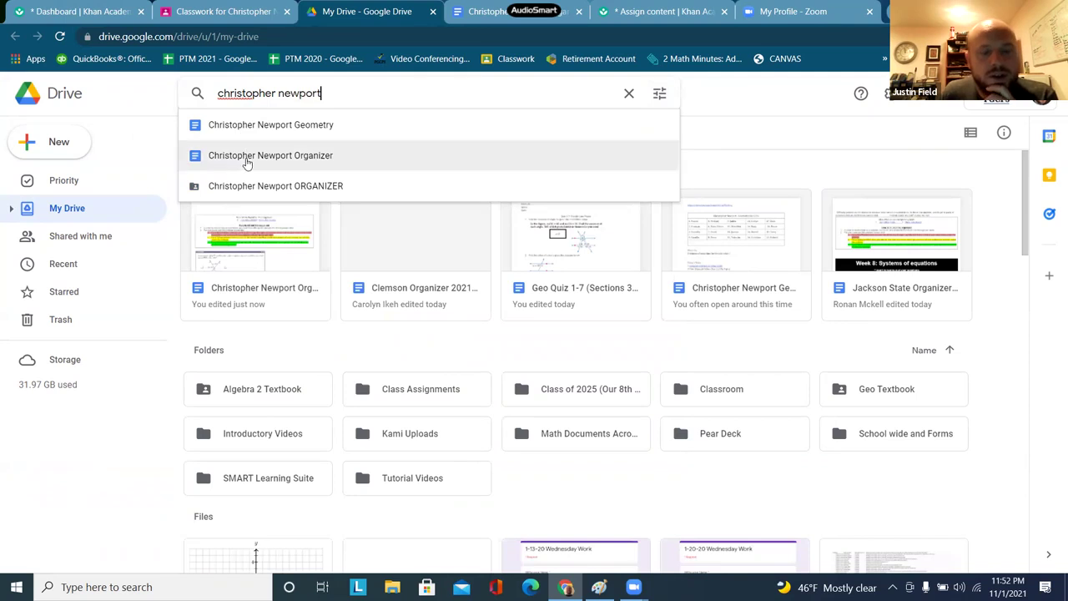
# - Open the Christopher Newport Geometry doc in a new tab, then return to the Organizer tab
pyautogui.click(251, 126)
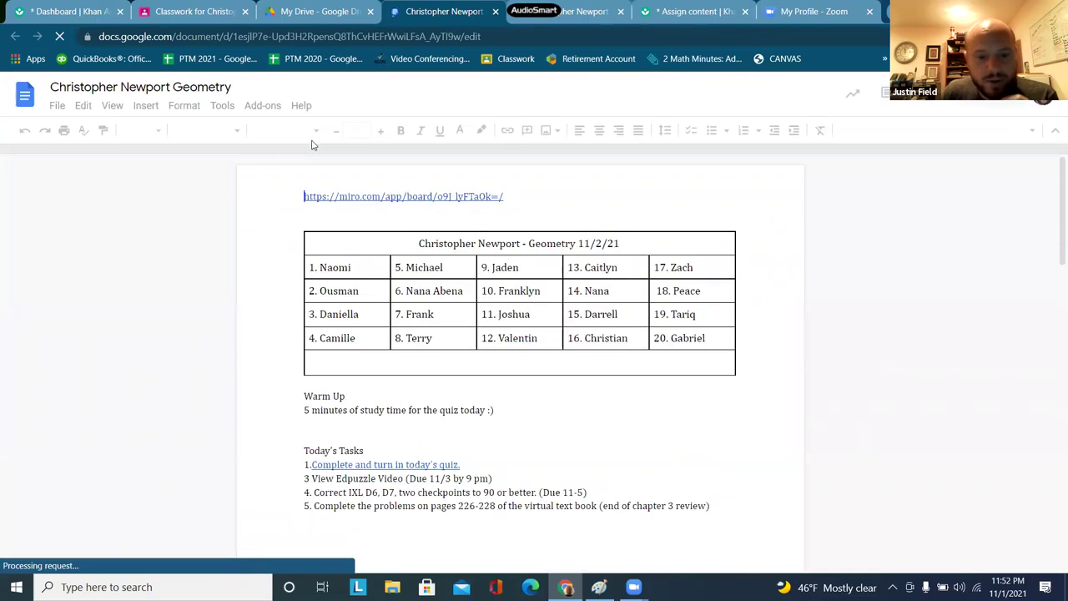
pyautogui.scroll(-1, 471, 338)
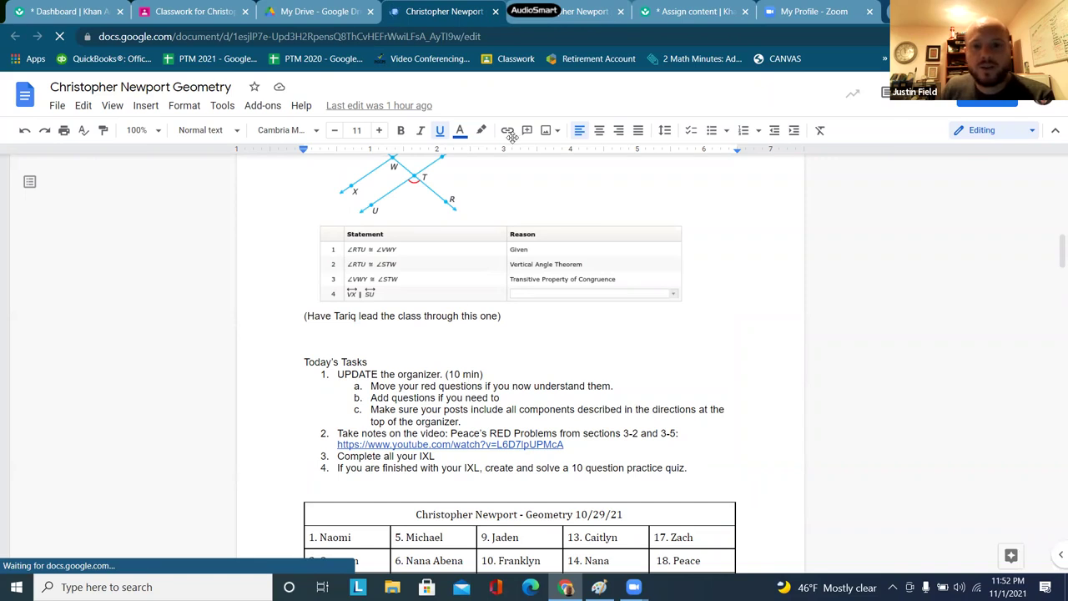
pyautogui.click(593, 11)
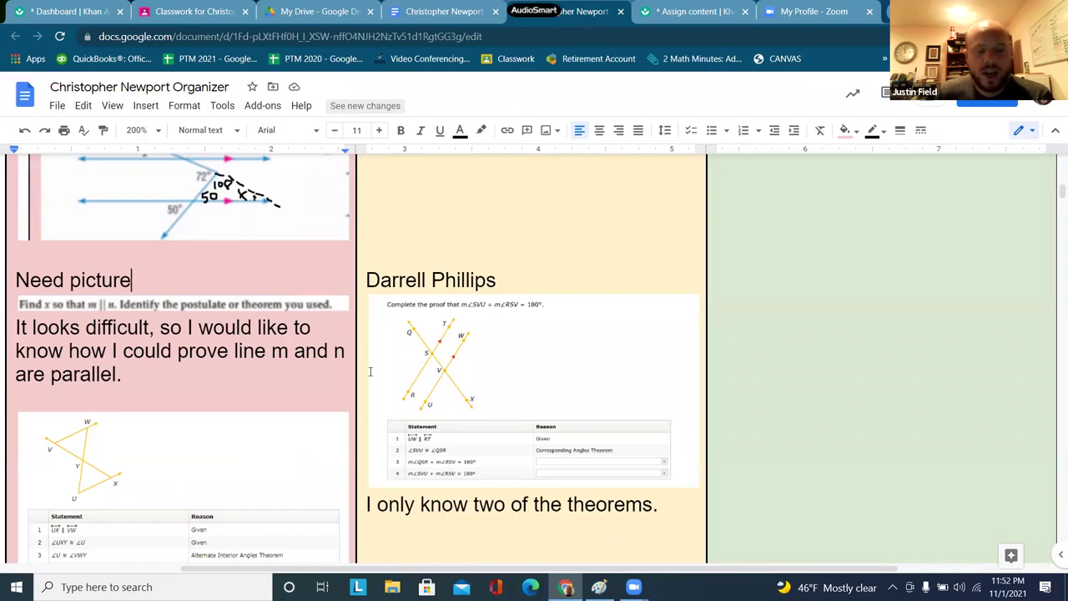
pyautogui.click(469, 17)
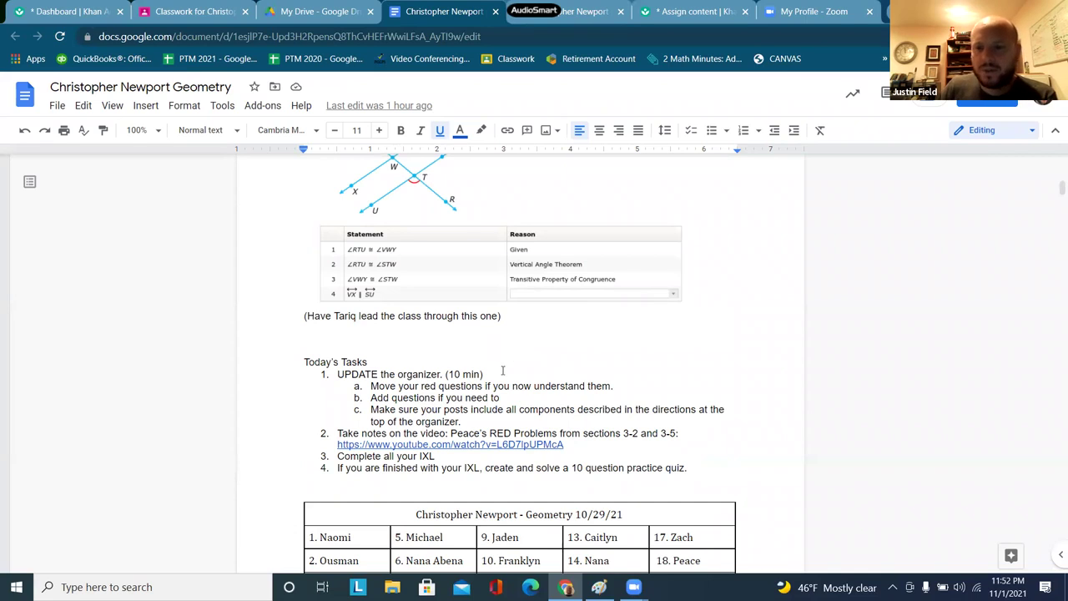
pyautogui.click(524, 13)
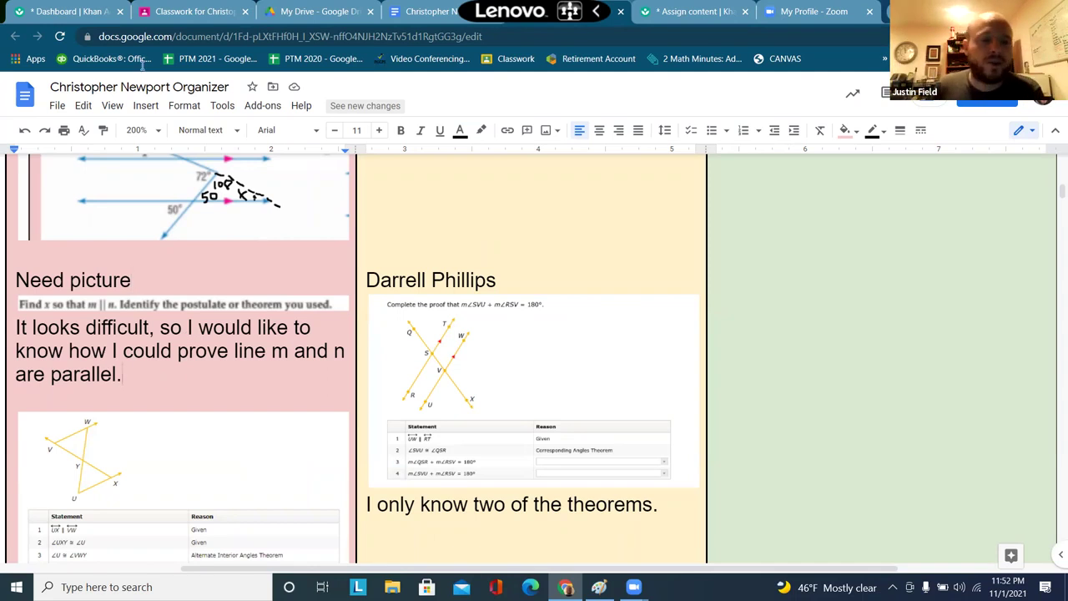
pyautogui.scroll(-5, 158, 306)
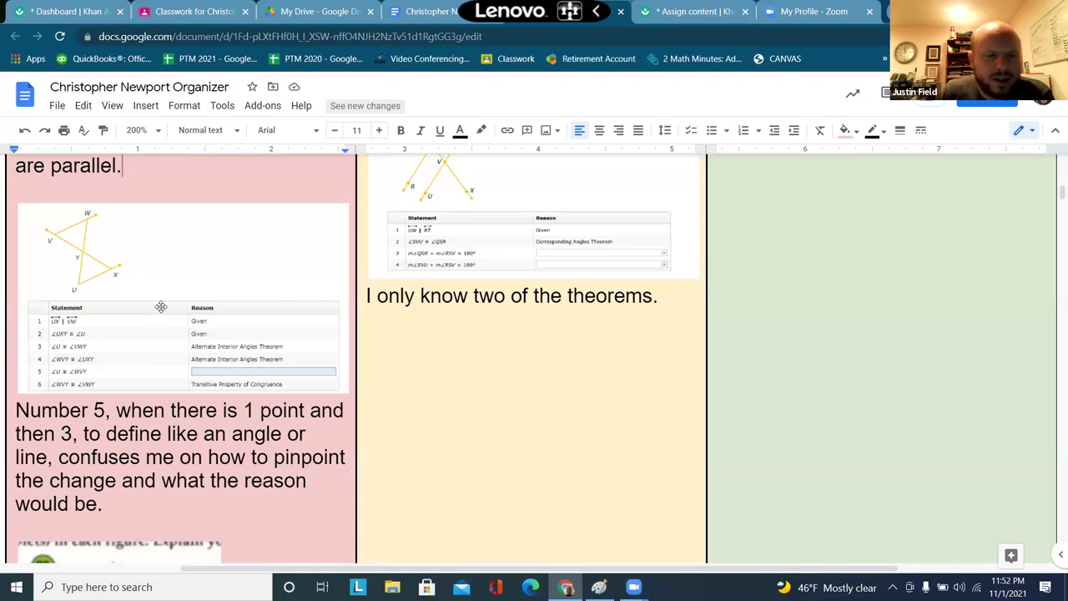
pyautogui.scroll(-15, 161, 306)
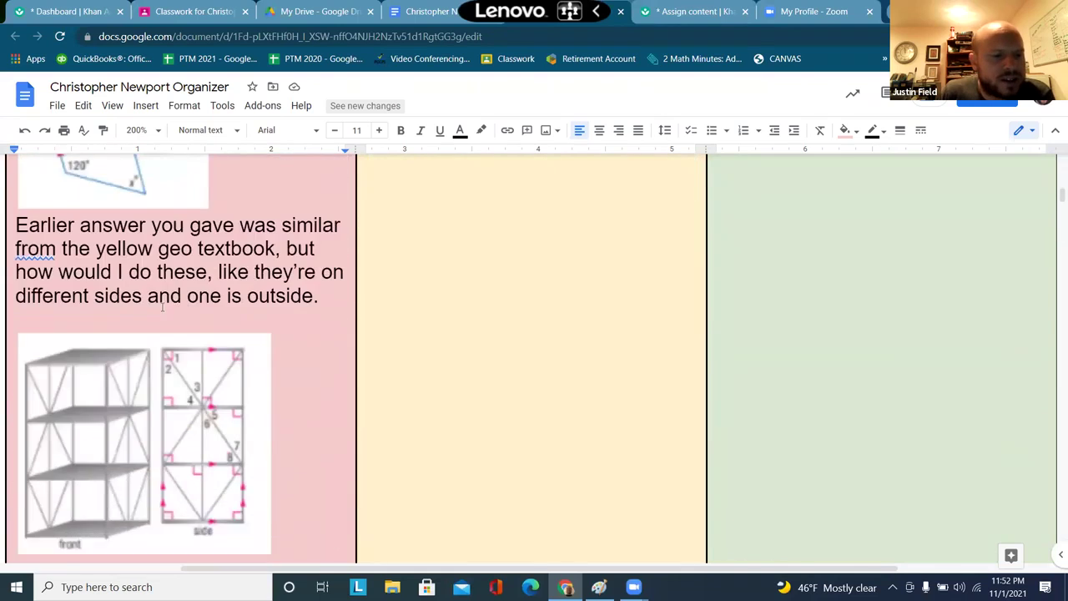
pyautogui.scroll(-8, 163, 306)
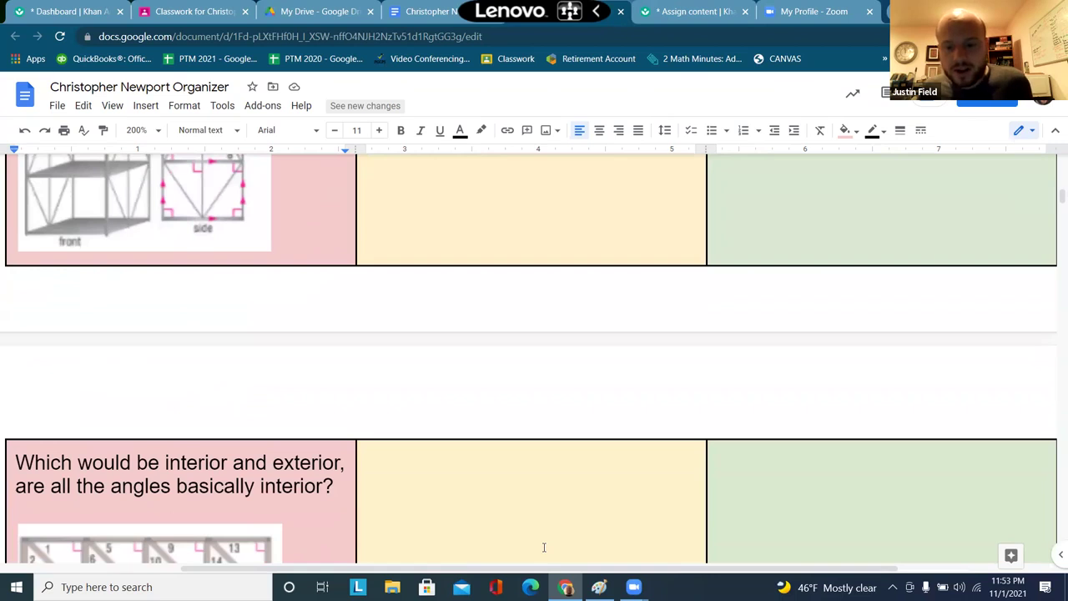
pyautogui.click(683, 322)
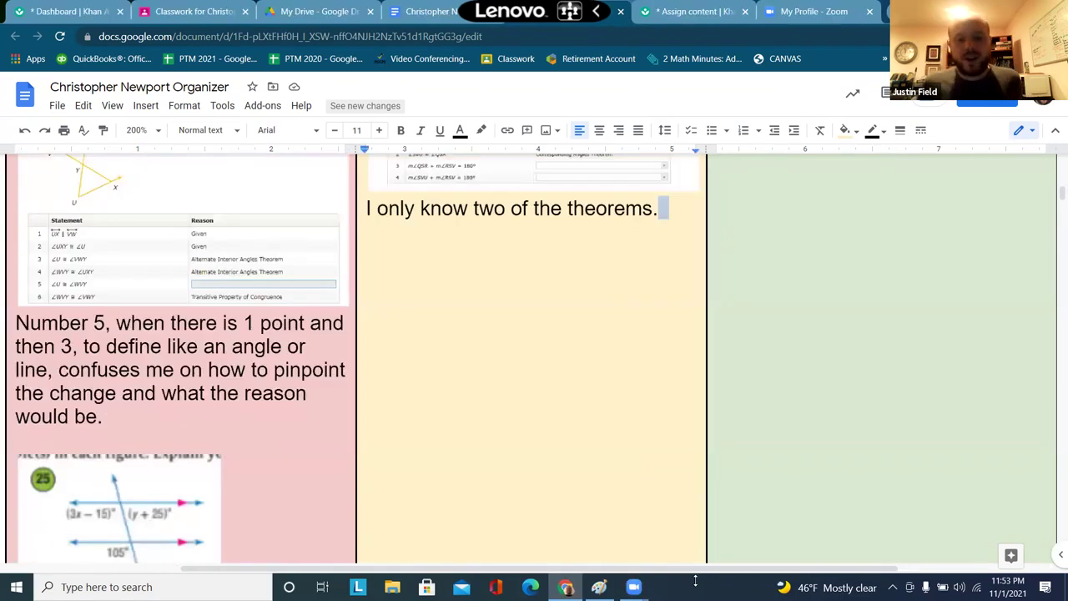